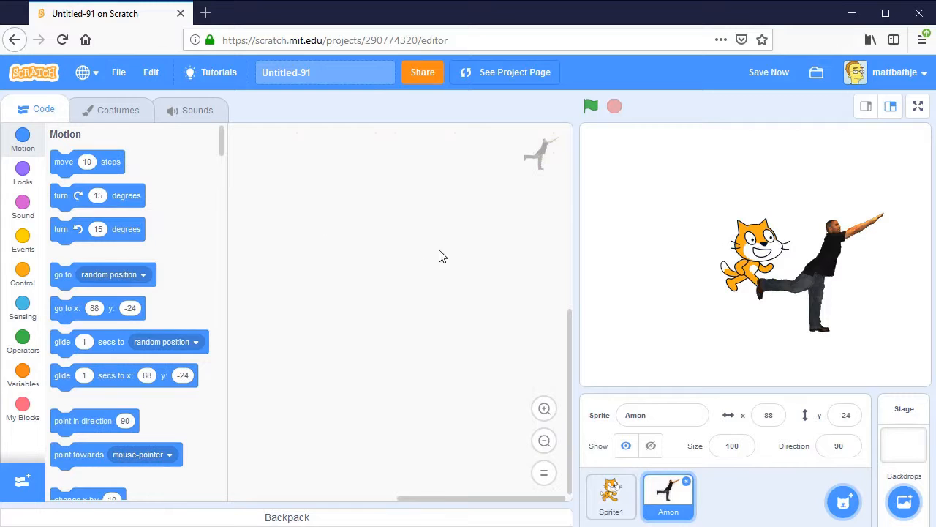
- Create a blank sprite to paint, and add a random surprise sprite to the project
mouse_move(847, 455)
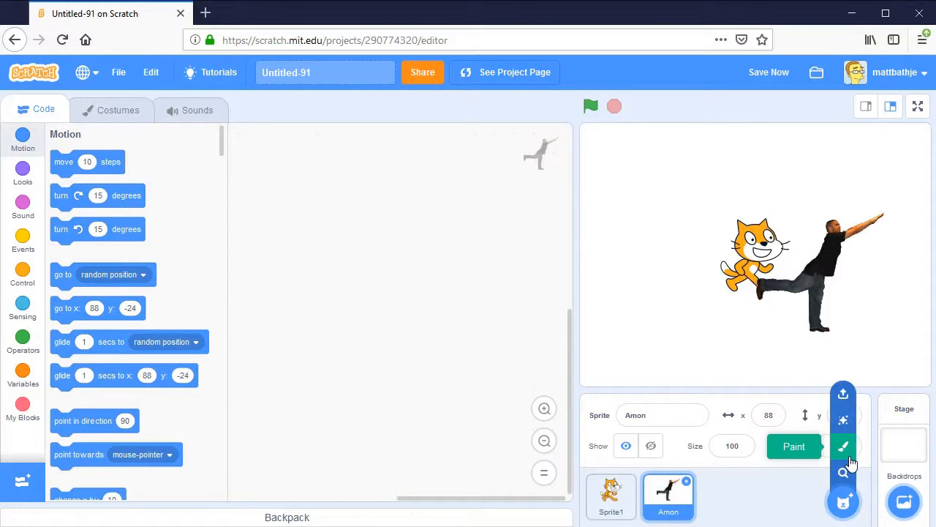
click(844, 447)
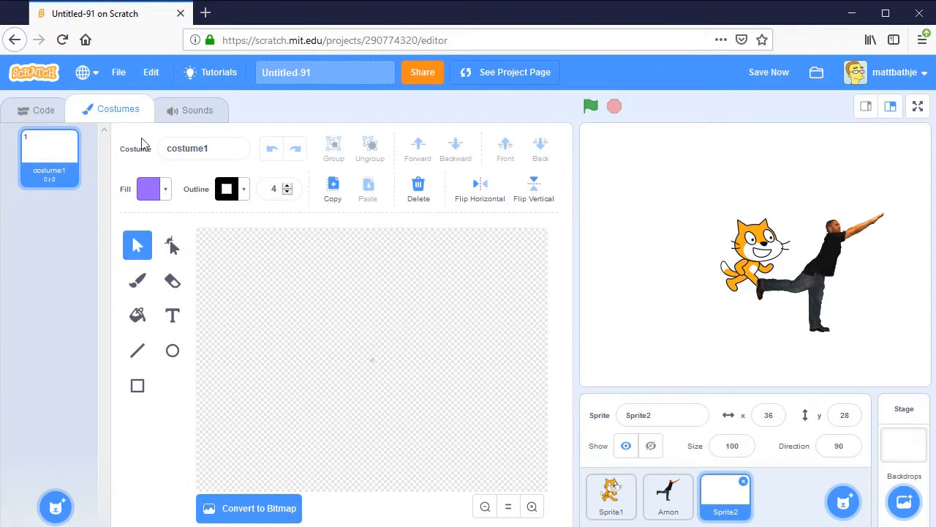
click(45, 114)
mouse_move(843, 501)
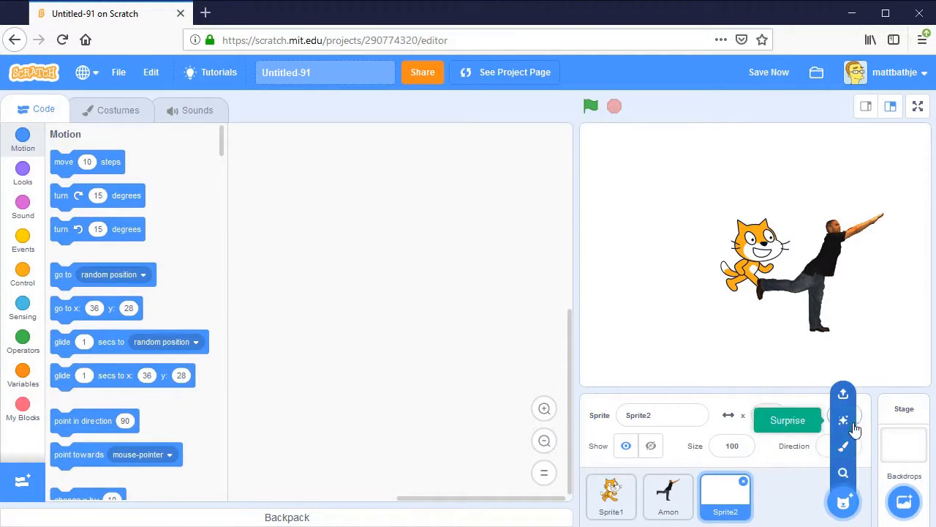
click(850, 431)
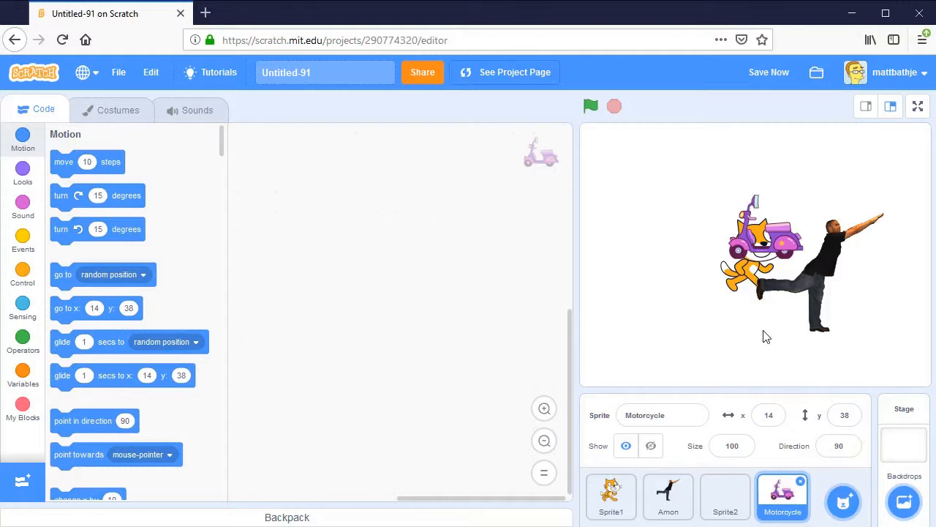
- Upload ardmoreFinalSmall.png from the Desktop as a new sprite
mouse_move(843, 501)
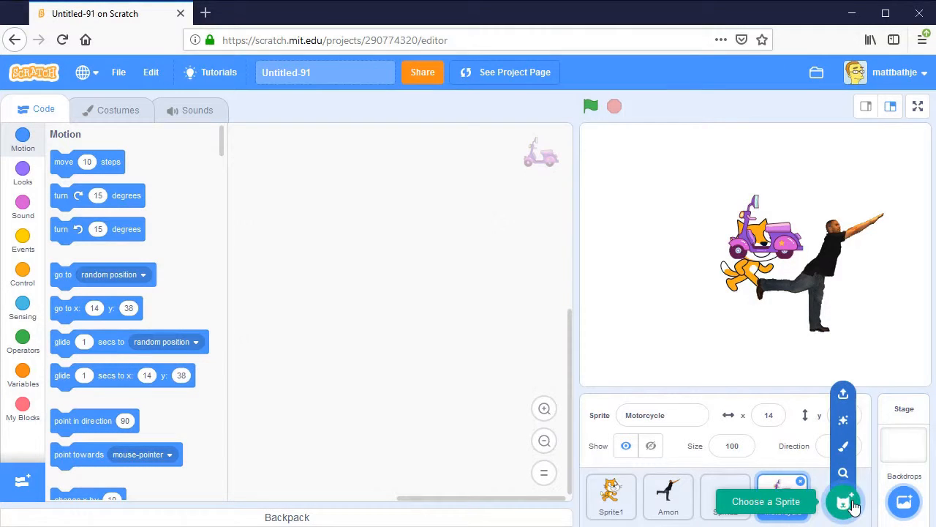
click(843, 395)
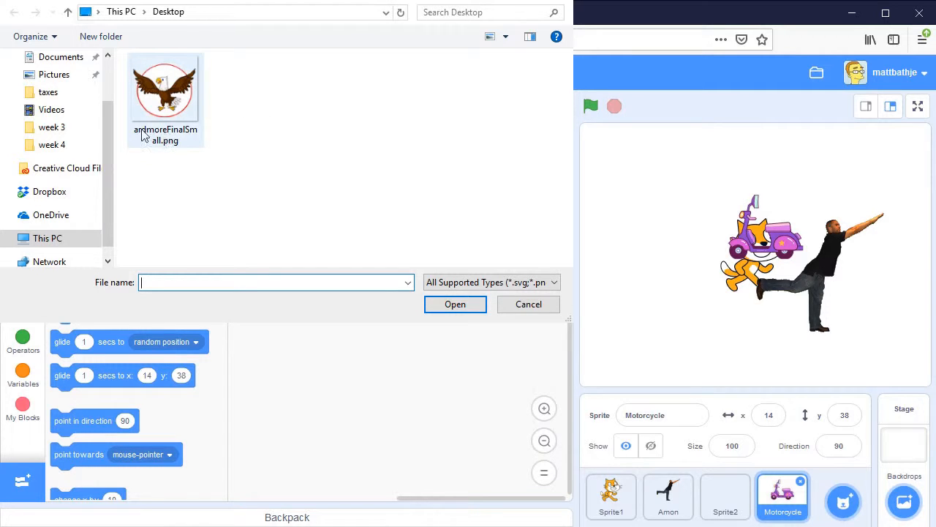
double_click(164, 119)
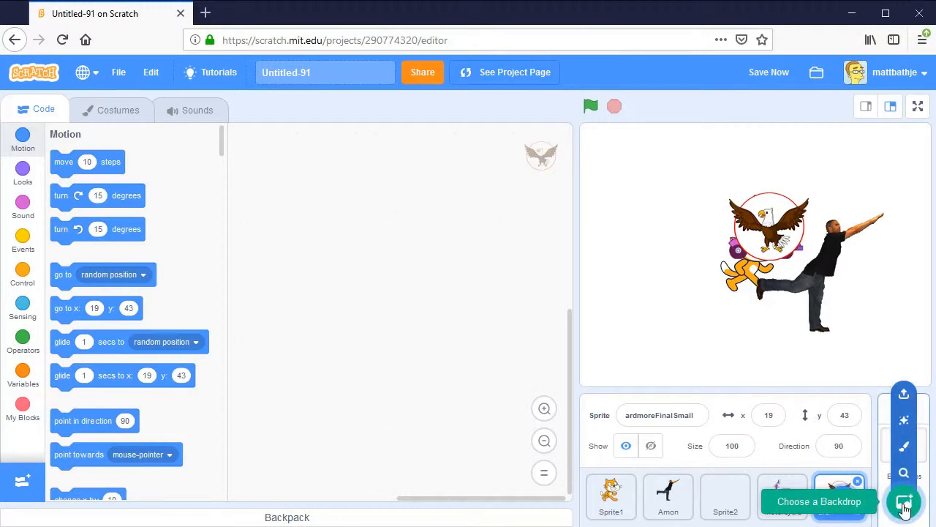
- Add the Baseball 1 backdrop from the backdrop library
mouse_move(913, 516)
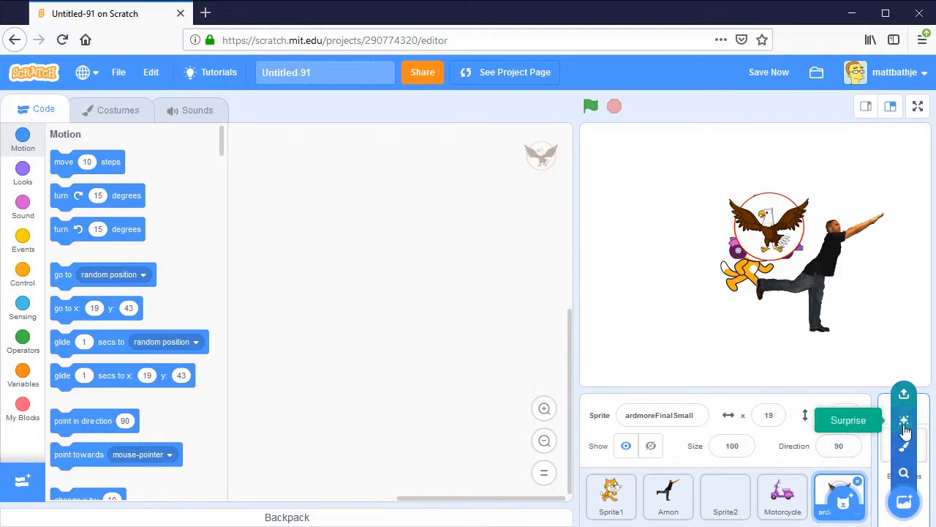
click(904, 474)
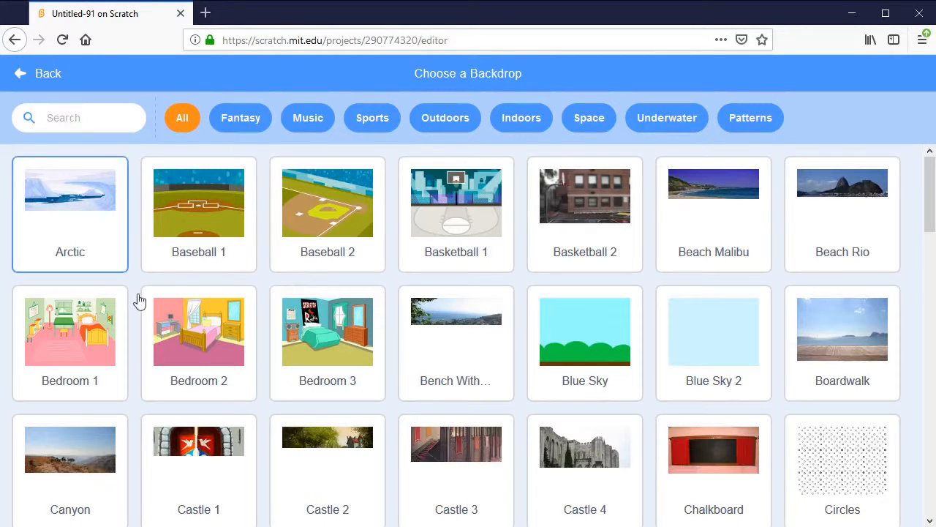
click(207, 242)
- Add a new costume to Sprite1 by taking and saving a camera photo
click(607, 497)
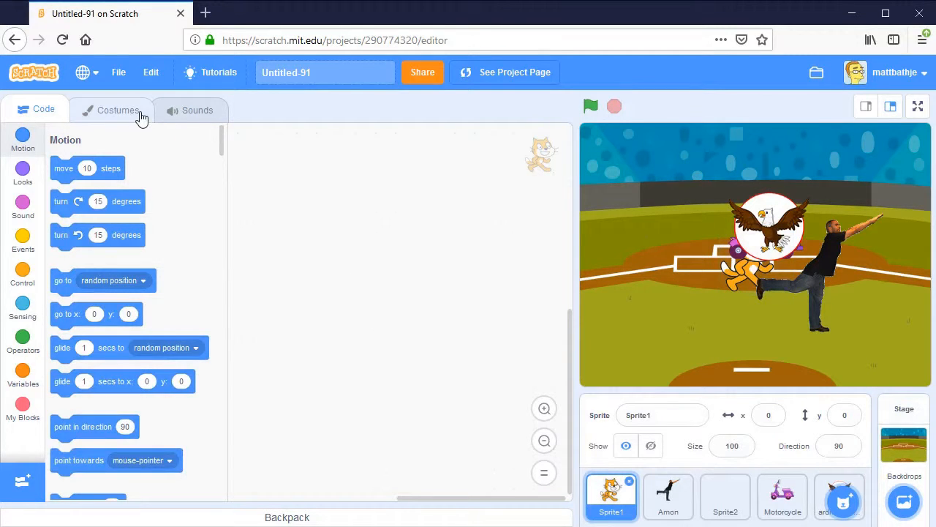
click(141, 116)
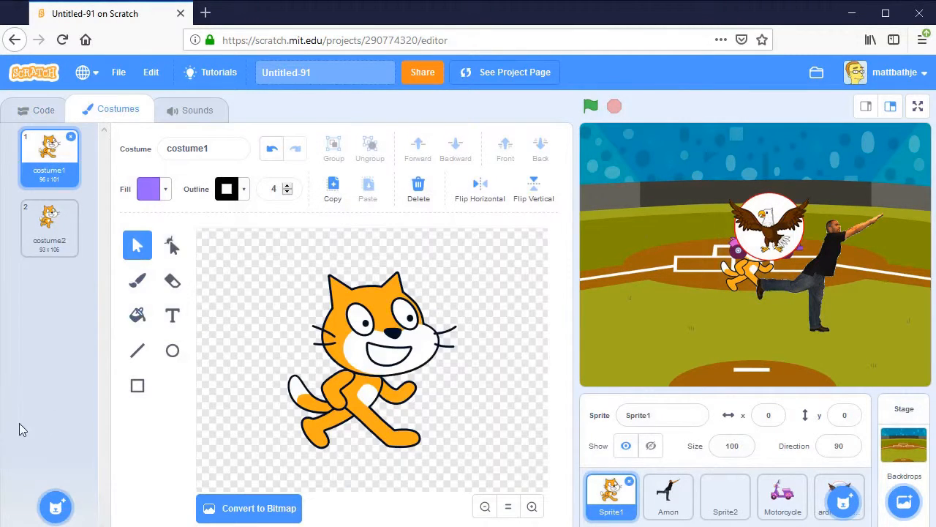
mouse_move(57, 516)
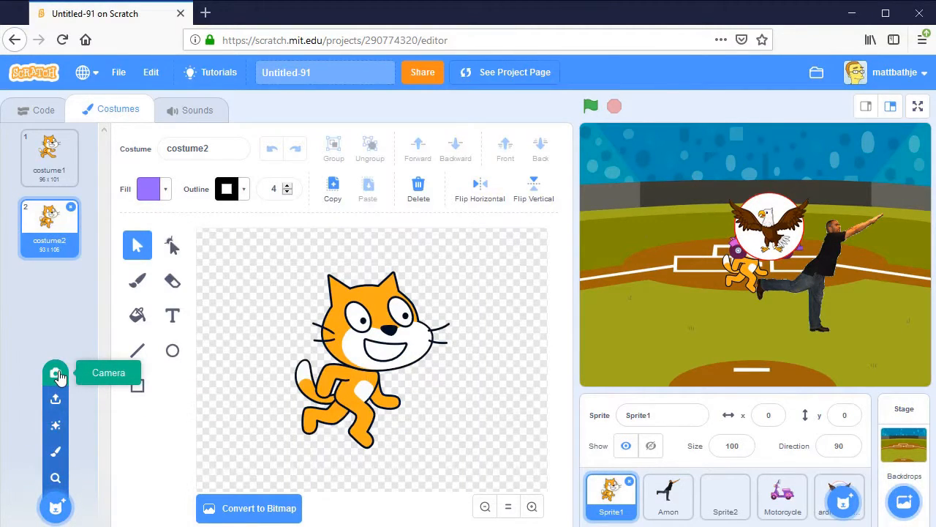
click(57, 374)
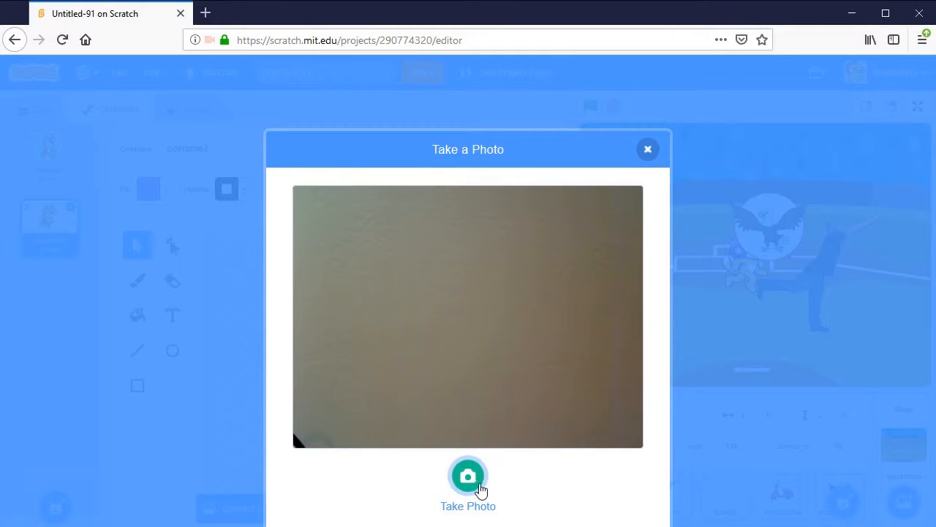
click(473, 492)
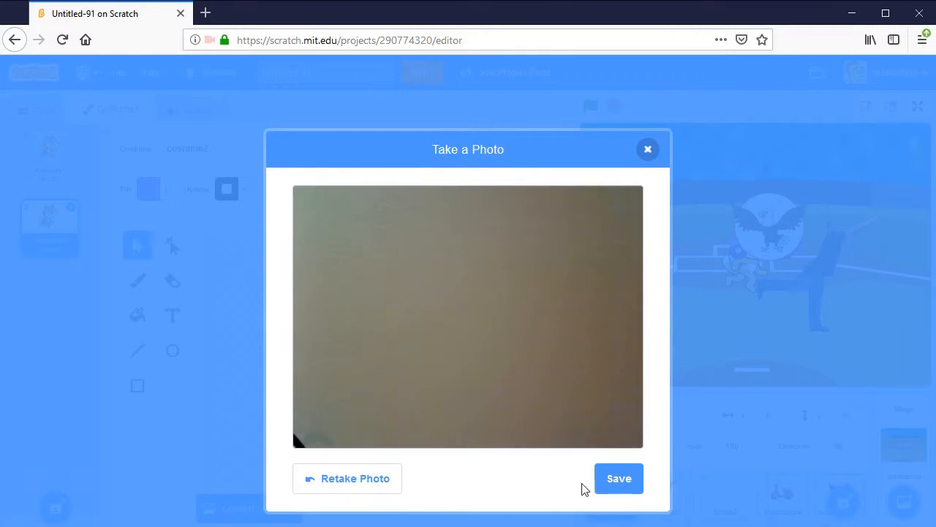
click(635, 489)
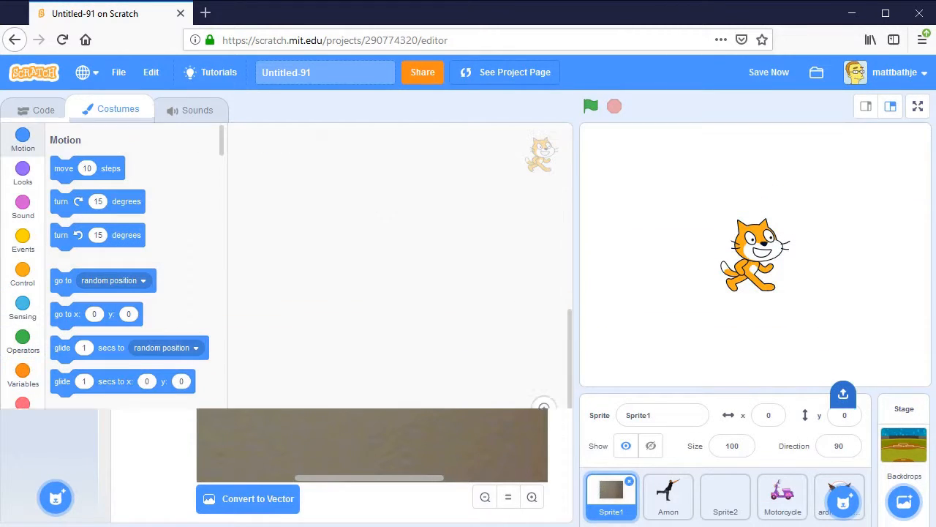
- Paint a new sprite with a straight black diagonal line, about 280 x 245, descending across the canvas
mouse_move(843, 497)
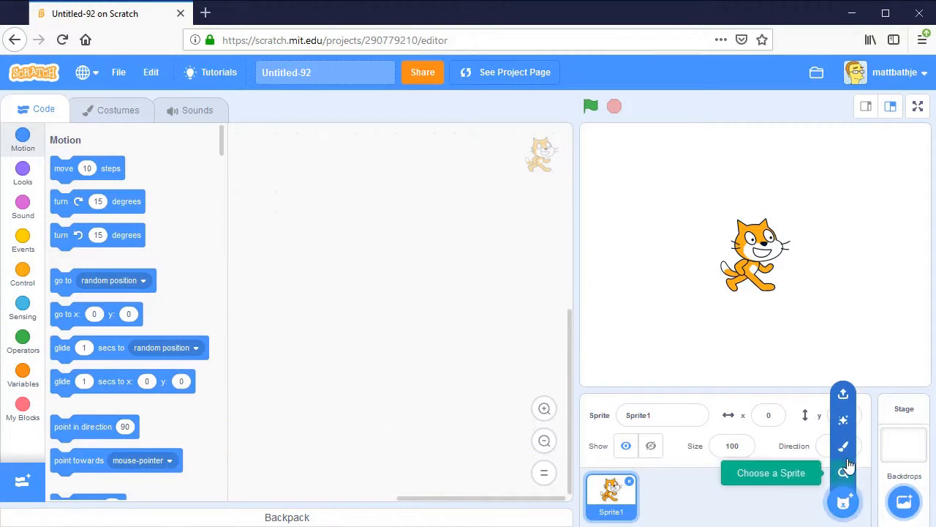
click(847, 449)
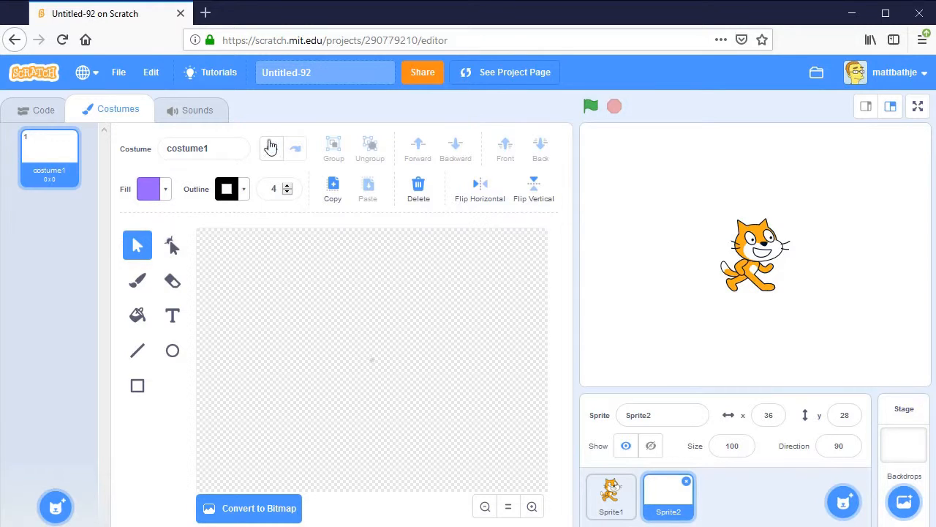
click(136, 349)
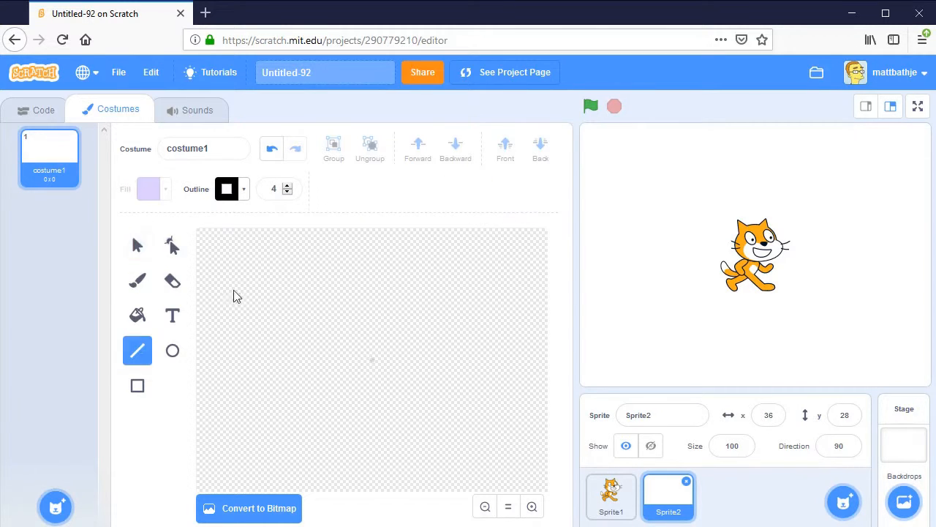
mouse_move(250, 261)
mouse_down()
mouse_move(301, 319)
mouse_move(453, 439)
mouse_up()
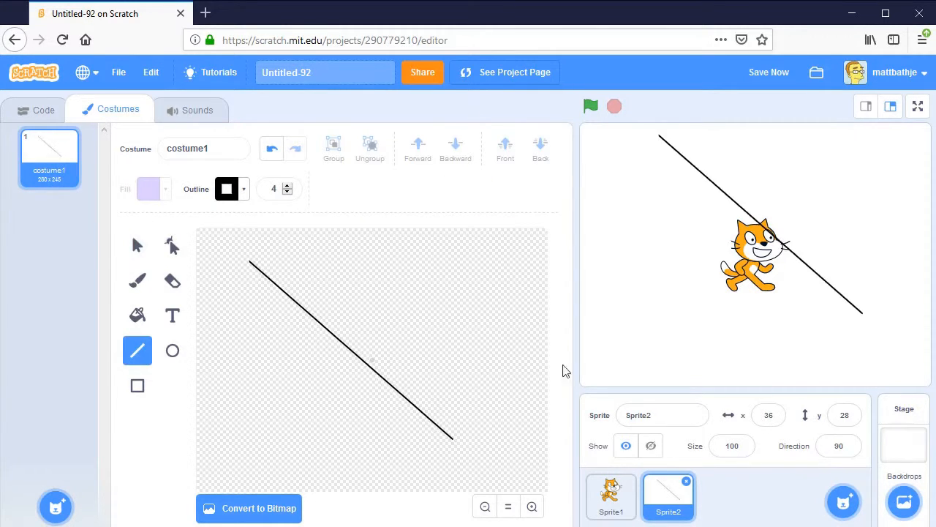
- Examine the vector line's edges at high magnification and return to the full canvas
click(532, 507)
click(532, 507)
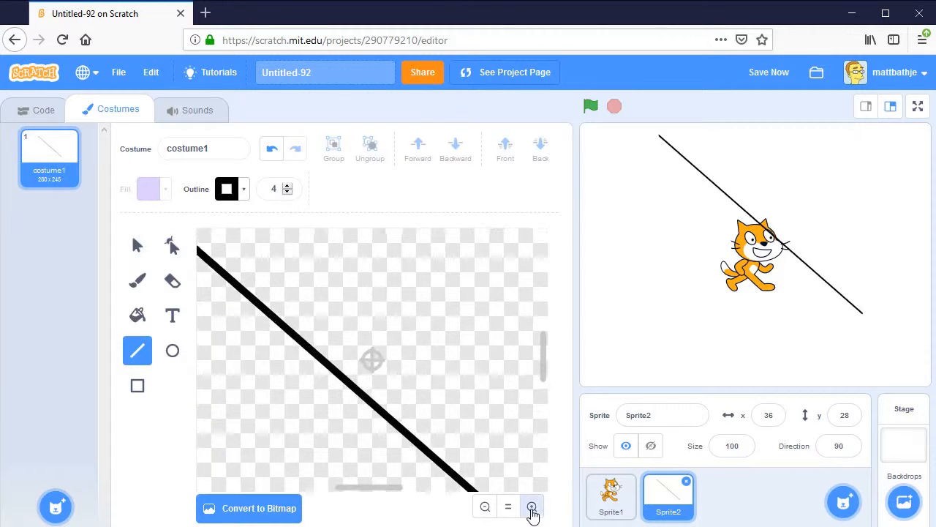
click(532, 506)
click(485, 507)
click(485, 507)
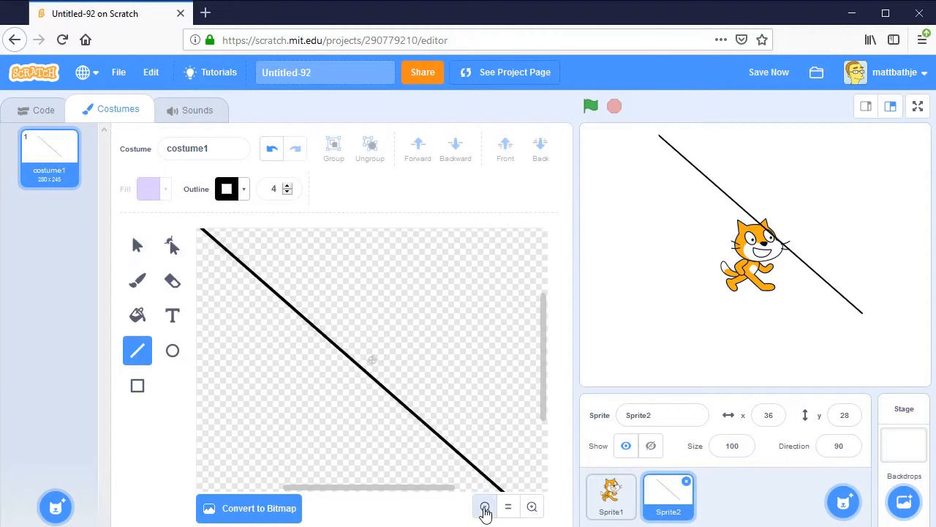
click(484, 506)
- Convert the line costume to bitmap and examine the line's edges up close
click(267, 508)
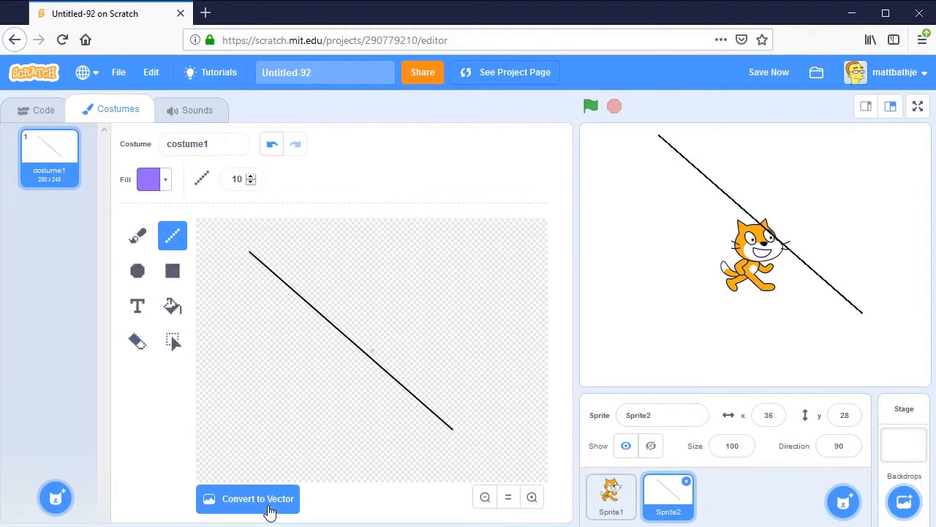
click(532, 498)
click(532, 499)
click(532, 498)
click(532, 498)
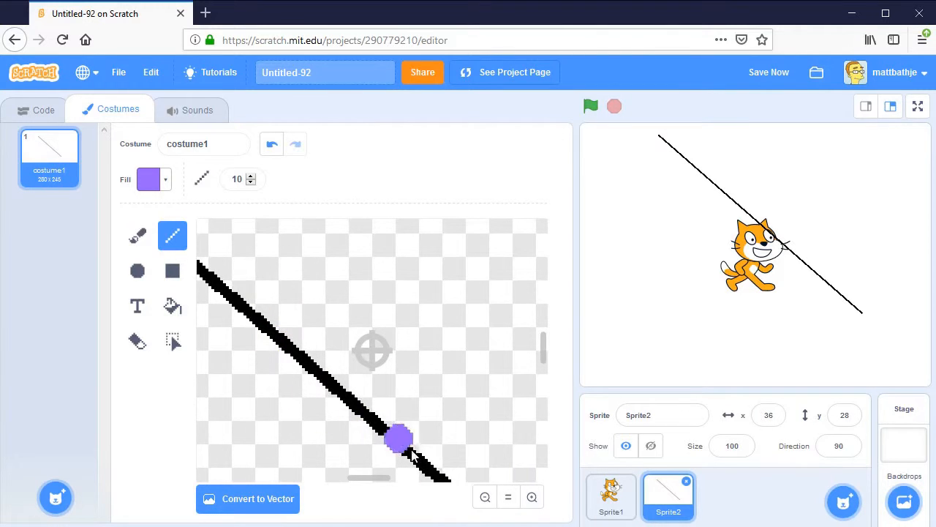
click(483, 497)
click(484, 496)
click(483, 497)
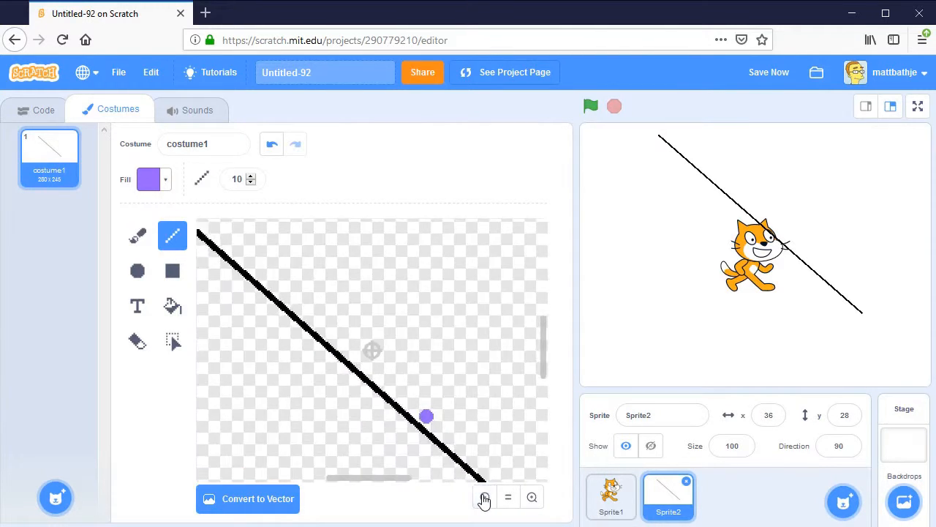
click(483, 497)
click(484, 496)
click(483, 497)
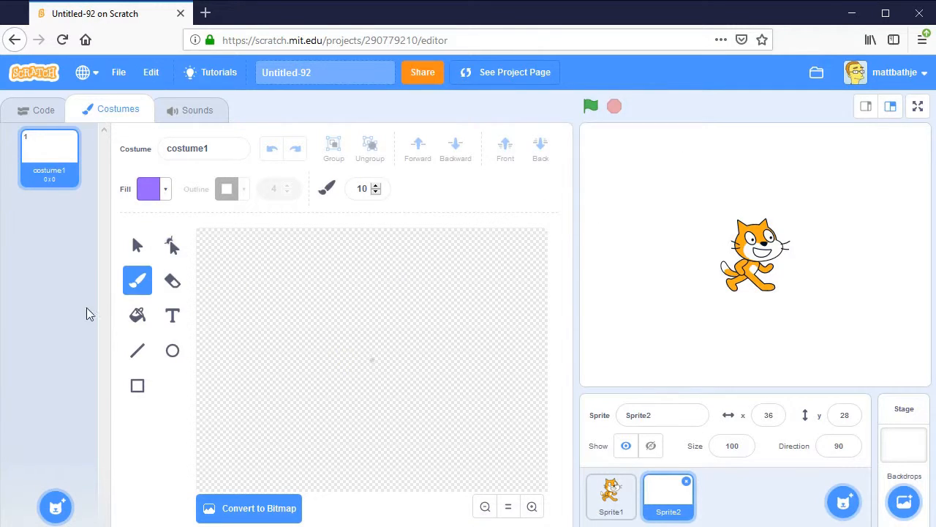
- Brush a purple face with two vertical eye strokes, a curved smile and a small dot above the left eye
drag(279, 290, 273, 384)
drag(399, 299, 388, 398)
mouse_move(249, 401)
mouse_down()
mouse_move(261, 470)
mouse_move(372, 500)
mouse_move(430, 448)
mouse_up()
click(289, 266)
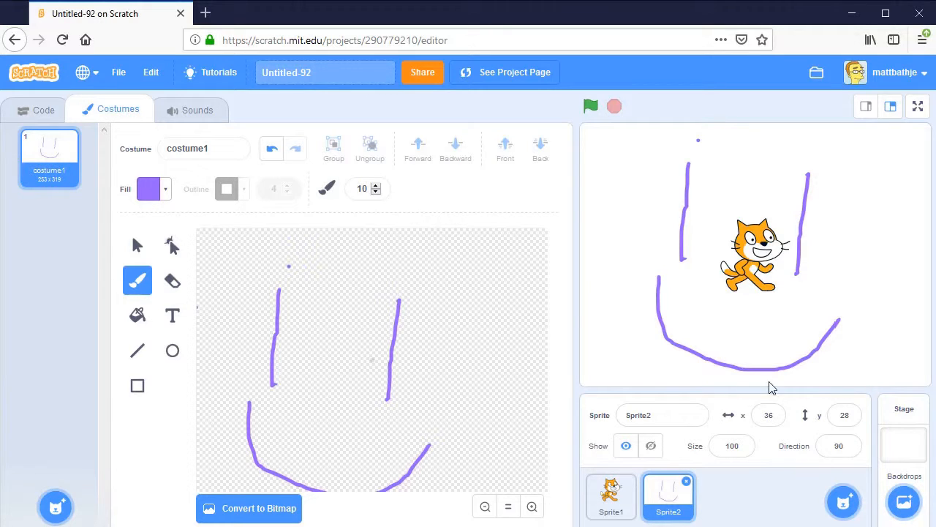
- Set the brush fill to green with color 40, saturation 100 and brightness 100, and dot the canvas's upper edge
click(169, 189)
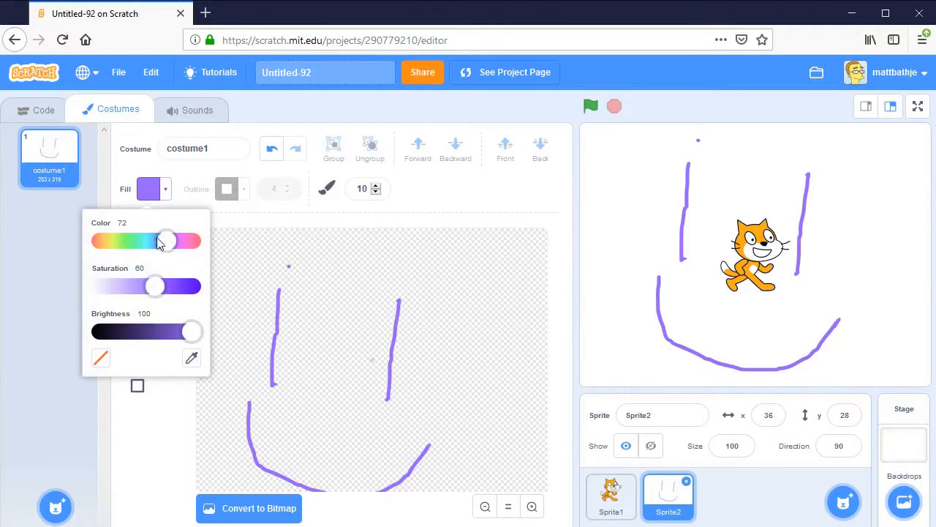
drag(165, 241, 136, 253)
drag(155, 286, 554, 248)
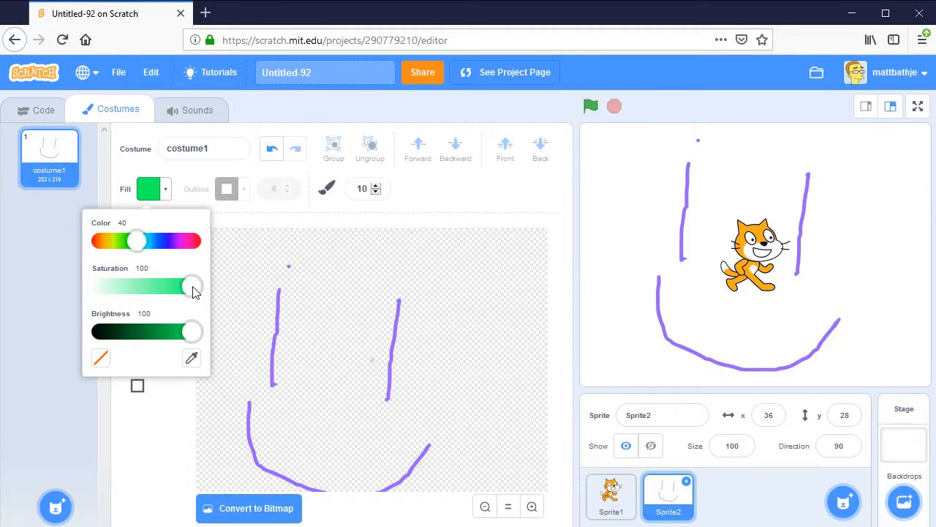
mouse_move(193, 287)
mouse_down()
mouse_move(144, 282)
mouse_move(177, 286)
mouse_move(150, 302)
mouse_move(71, 308)
mouse_move(199, 303)
mouse_up()
drag(193, 330, 44, 384)
click(191, 357)
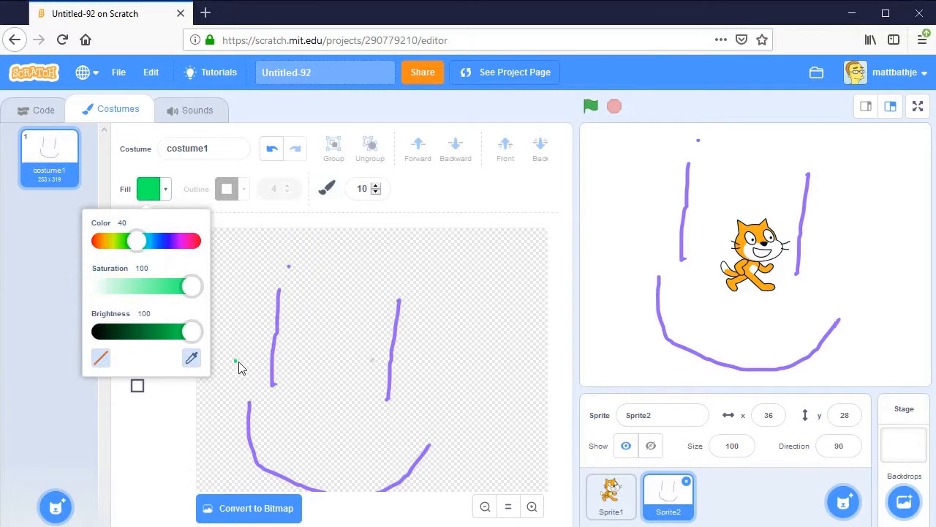
click(264, 230)
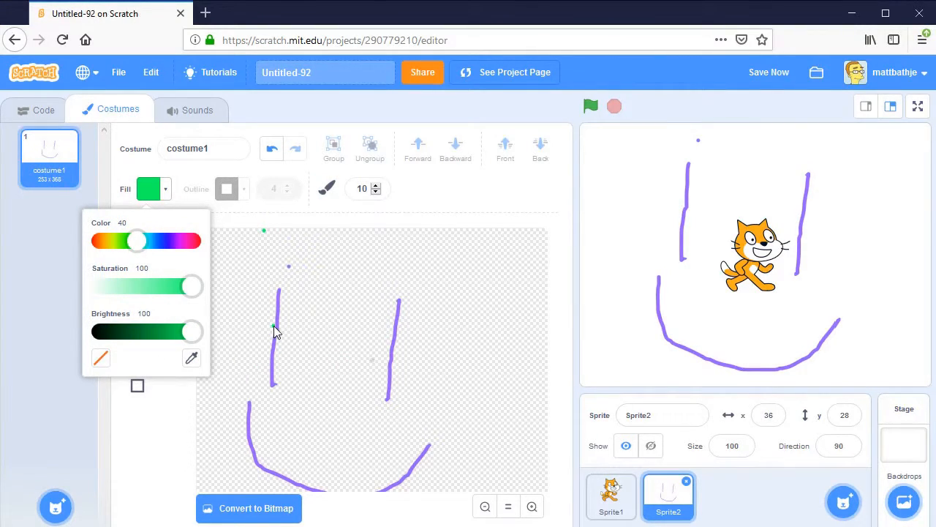
- Set the brush to no fill and paint a slanted stroke beside the right eye, a left face arc and a short dash above it
click(101, 359)
drag(415, 263, 477, 444)
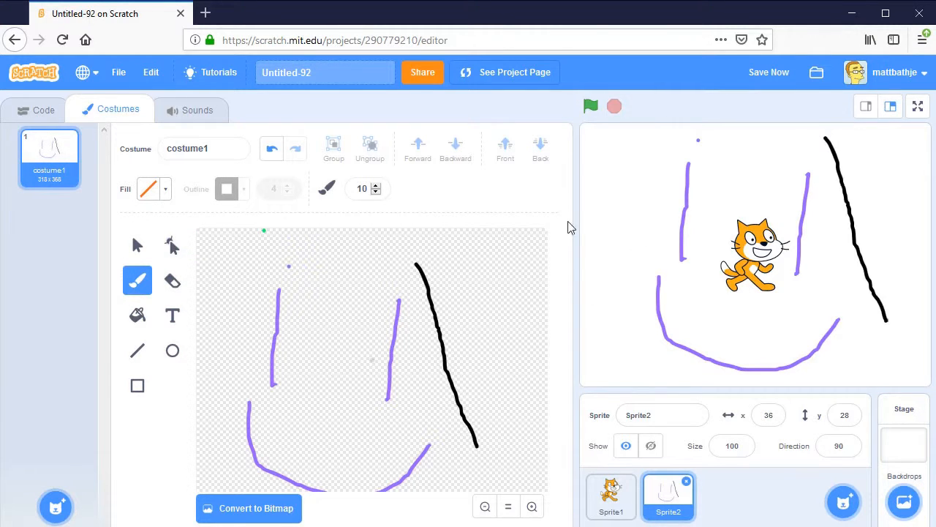
mouse_move(338, 253)
mouse_down()
mouse_move(266, 271)
mouse_move(198, 393)
mouse_move(202, 468)
mouse_up()
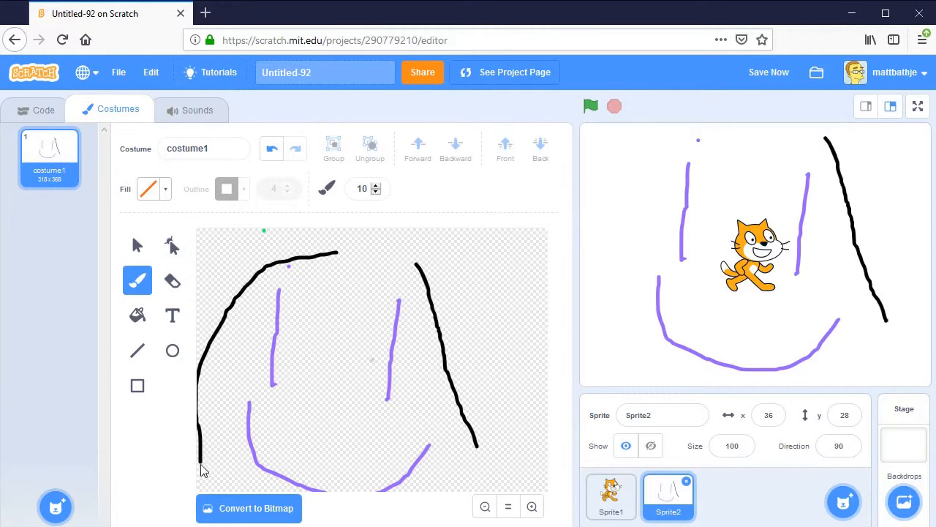
drag(276, 255, 256, 243)
- Sample the purple of the left eye stroke as the brush fill color
click(149, 189)
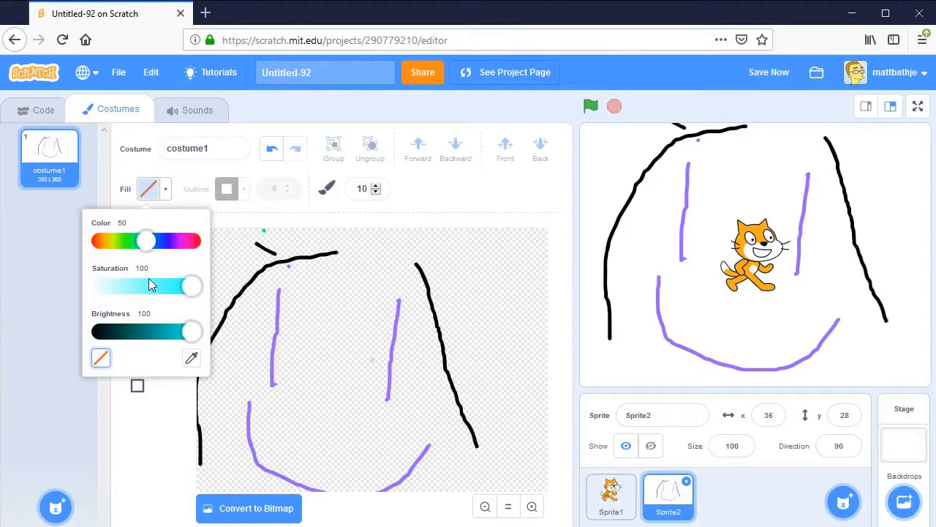
click(190, 358)
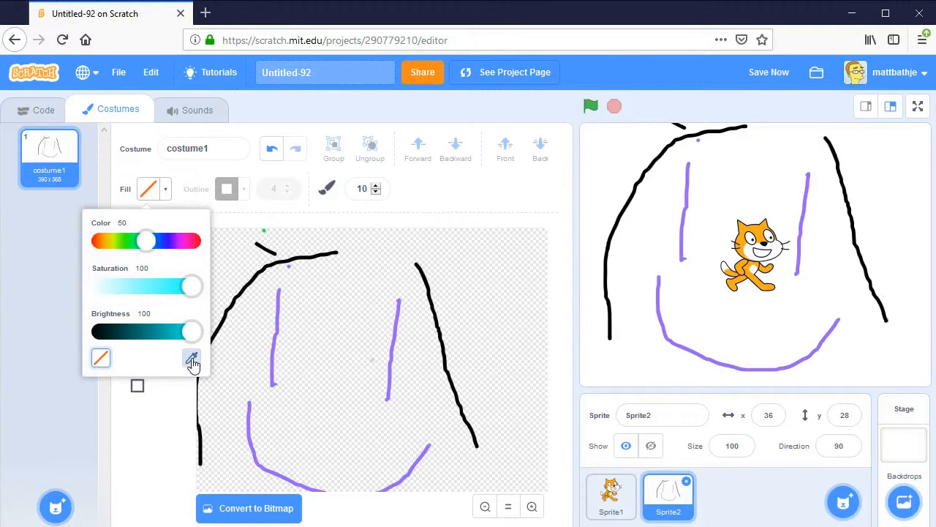
click(275, 344)
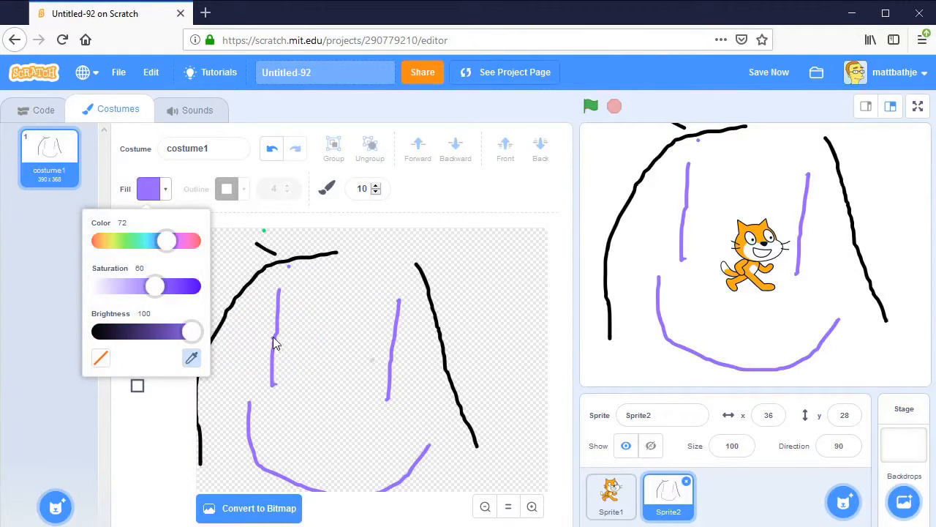
- Paint a slanted purple stroke between the eyes, and a thicker one at brush size 20 outside the right face edge
click(376, 255)
drag(374, 253, 318, 381)
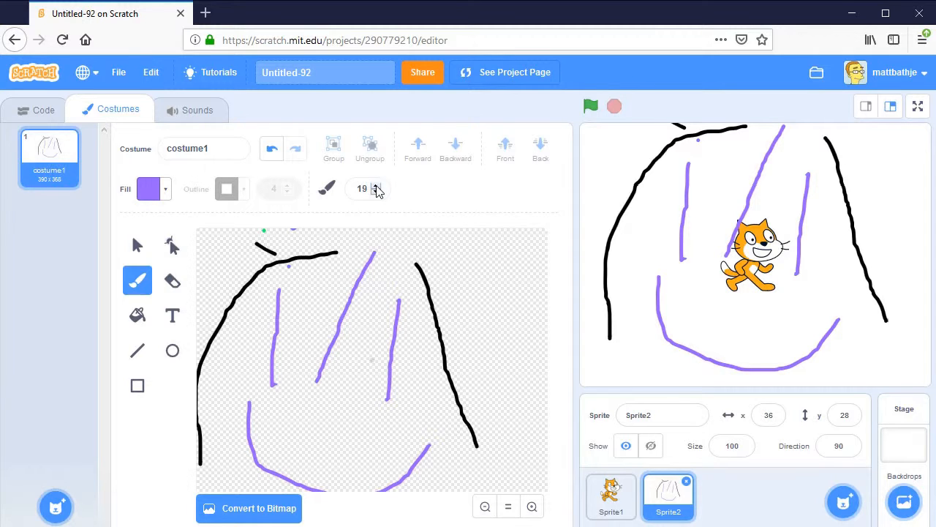
click(375, 189)
mouse_move(452, 291)
mouse_down()
mouse_move(449, 268)
mouse_move(476, 399)
mouse_up()
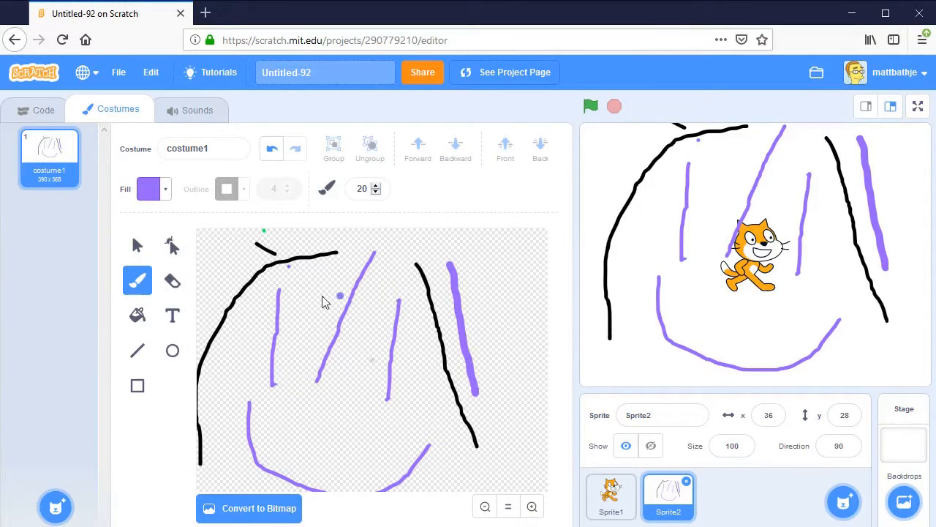
- Erase the thick purple stroke with the eraser at size 20 and set the fill color to 36
click(173, 282)
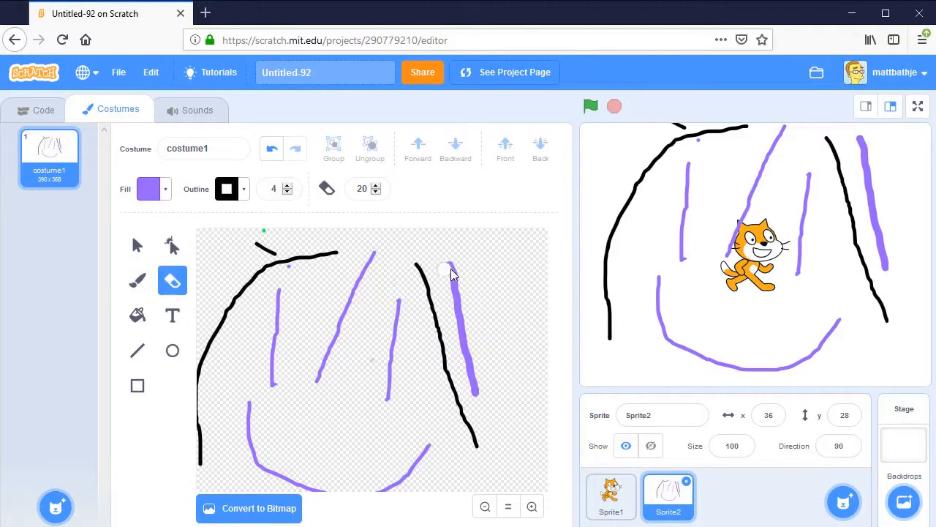
mouse_move(452, 273)
mouse_down()
mouse_move(451, 265)
mouse_move(456, 307)
mouse_move(469, 324)
mouse_move(462, 374)
mouse_move(474, 397)
mouse_move(491, 381)
mouse_up()
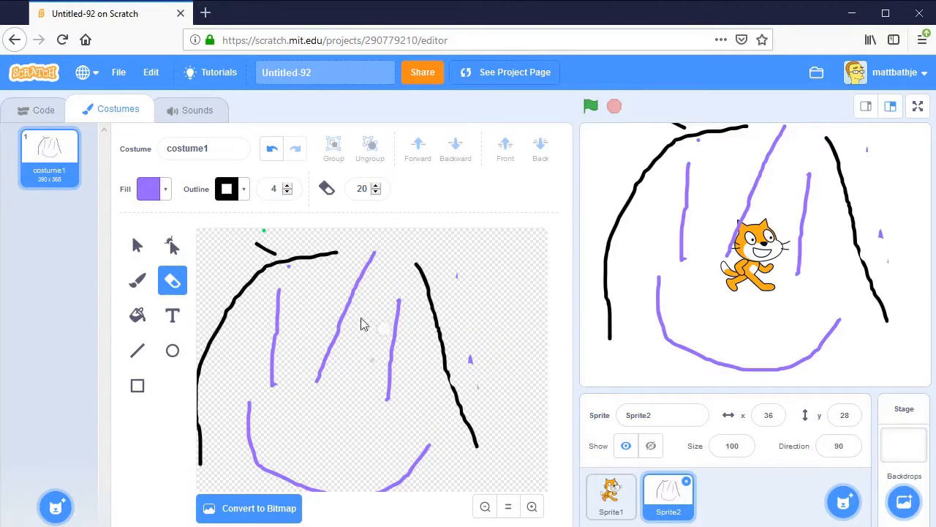
click(158, 188)
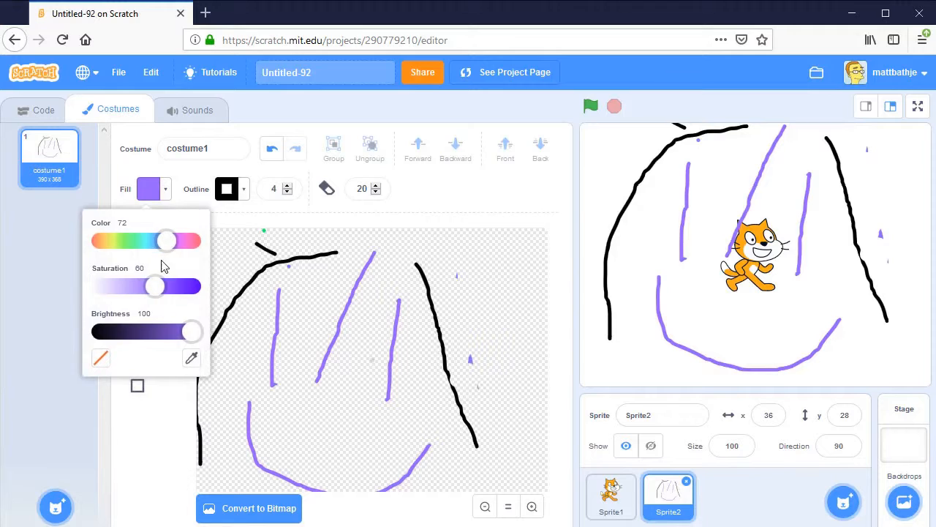
drag(166, 241, 131, 241)
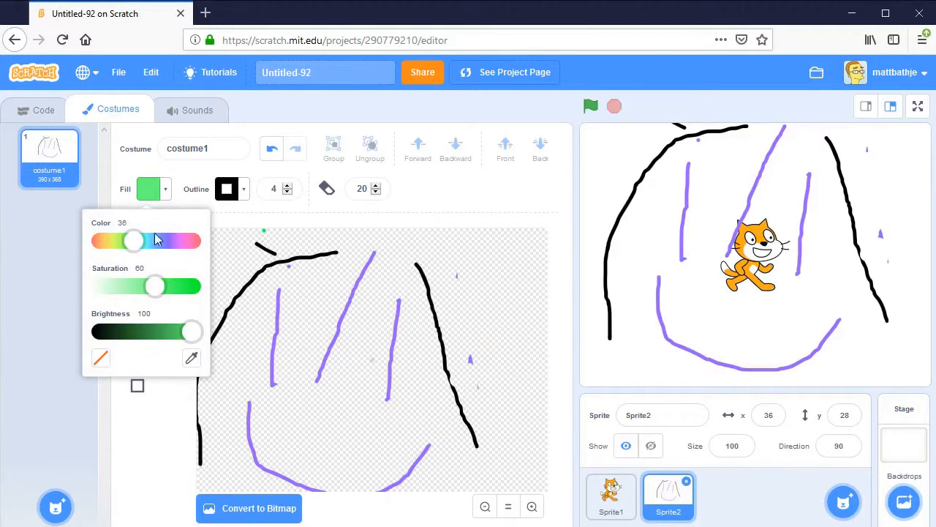
click(468, 243)
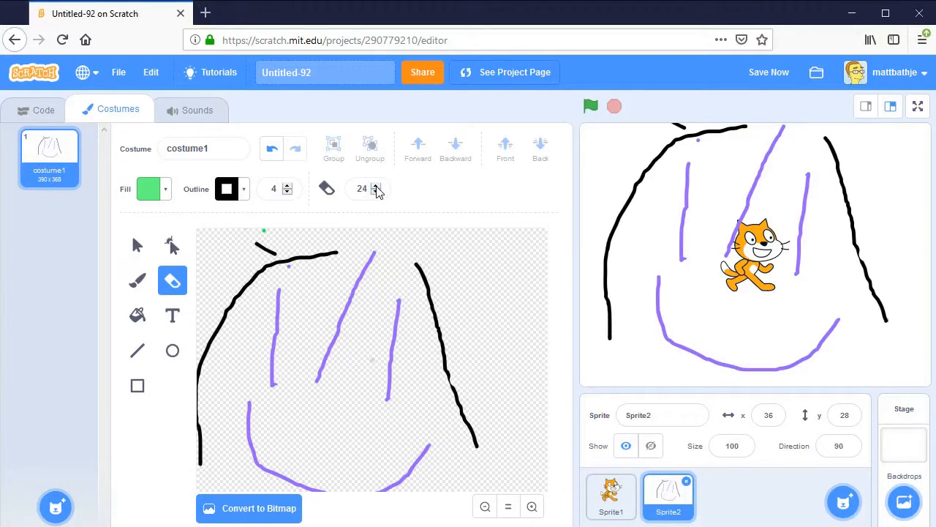
- Erase a diagonal path across the slanted stroke, right eye and right face edge at eraser size 24, and undo the last change
mouse_move(357, 250)
mouse_down()
mouse_move(426, 351)
mouse_move(462, 356)
mouse_up()
key(ctrl+z)
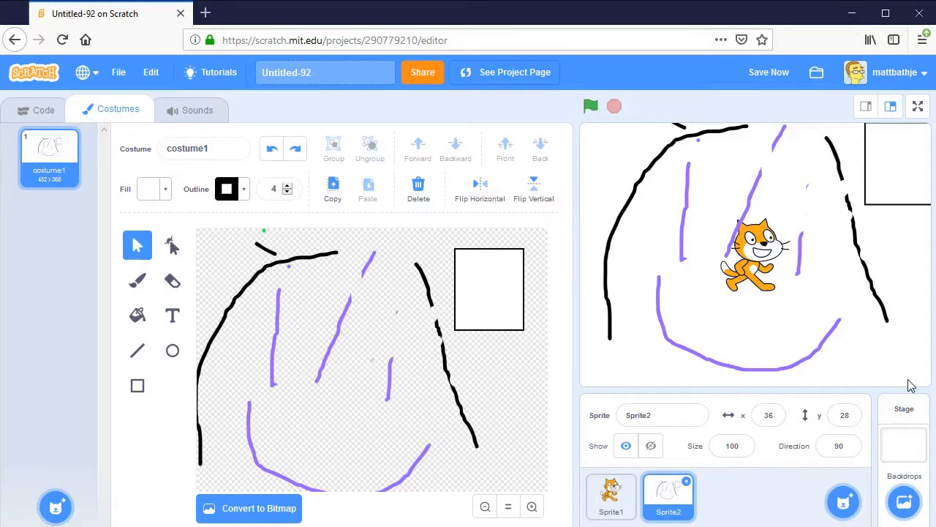
- Fill the square and the lower part of the right face edge with solid red at color 0, saturation 100 and brightness 100
click(136, 317)
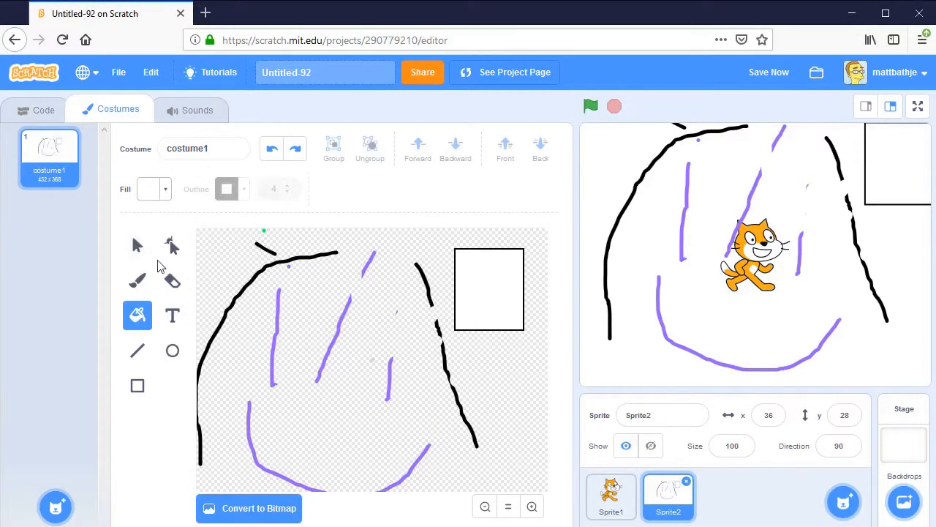
click(166, 190)
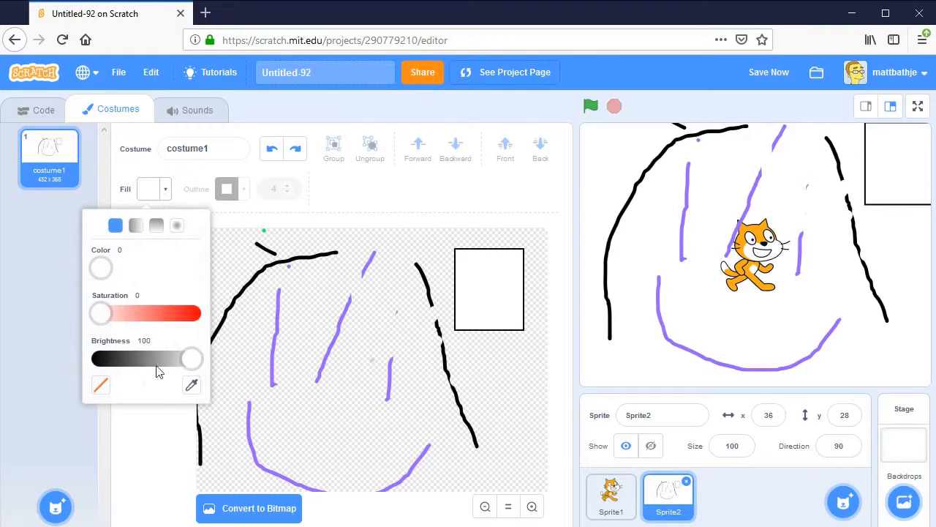
drag(101, 324, 196, 315)
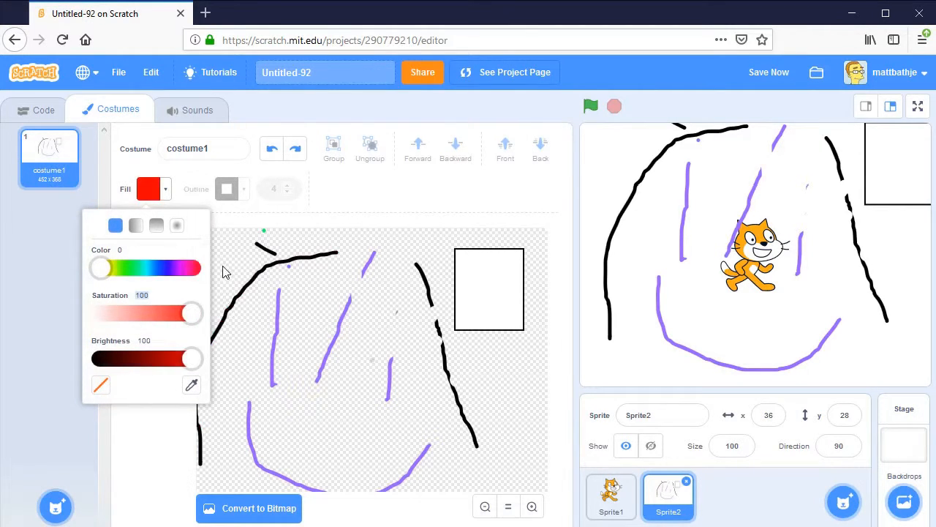
click(225, 273)
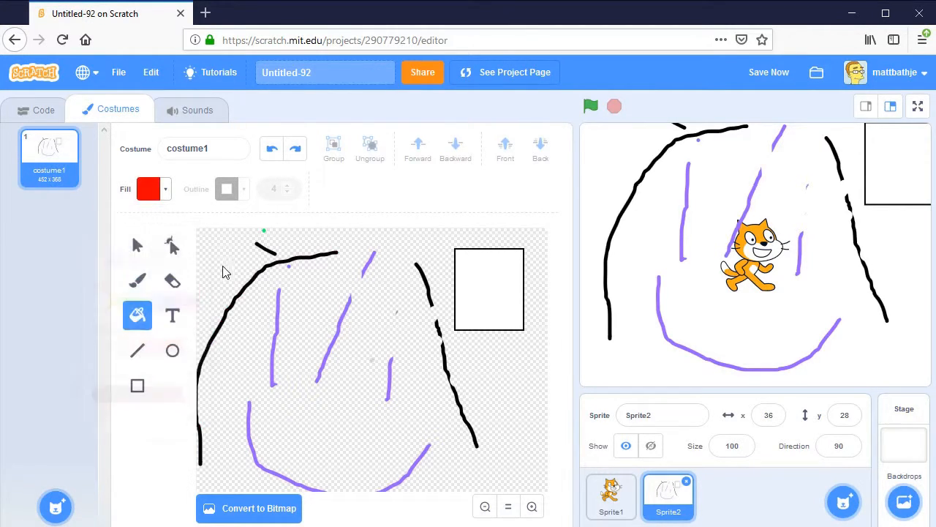
click(493, 307)
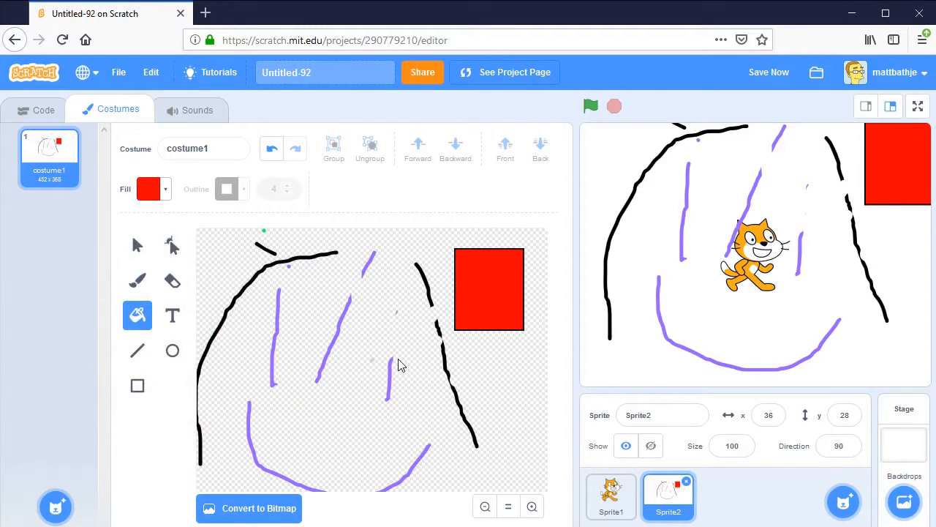
click(443, 360)
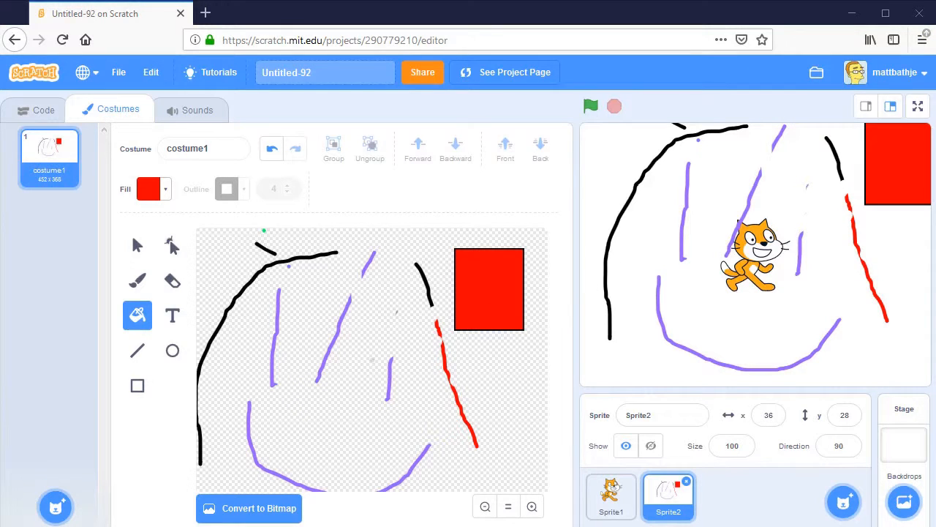
- Fill the square with a horizontal gradient from red to purple
click(164, 192)
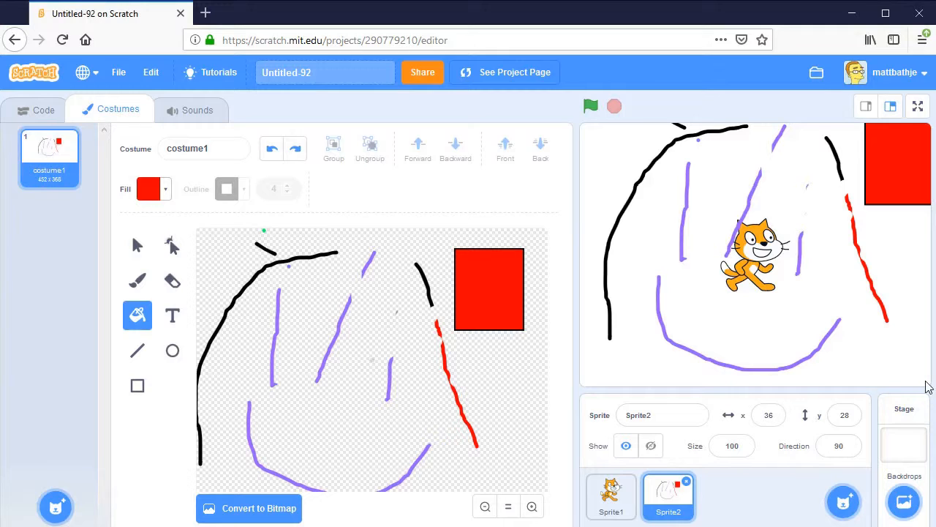
click(167, 189)
click(134, 225)
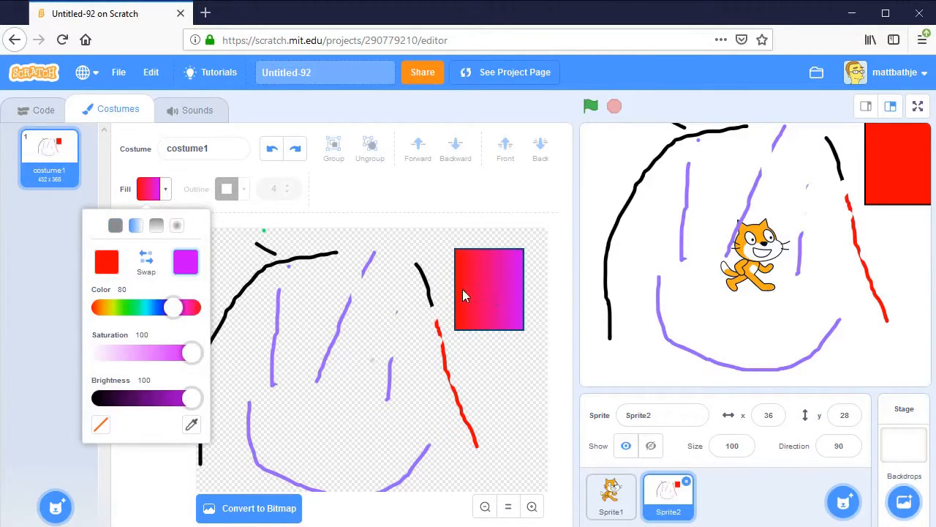
click(491, 296)
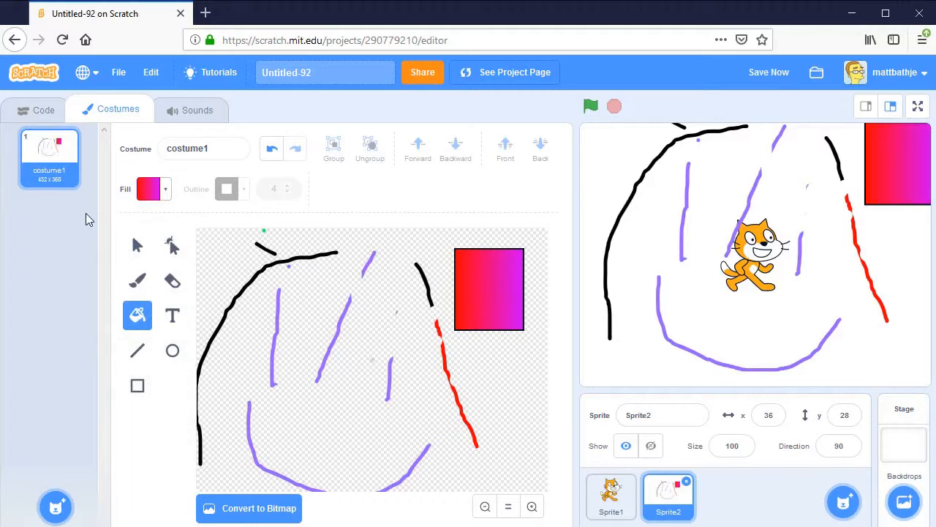
- Refill the square with a vertical red-to-purple gradient, and with a radial one centered in its upper left area
click(165, 189)
click(156, 225)
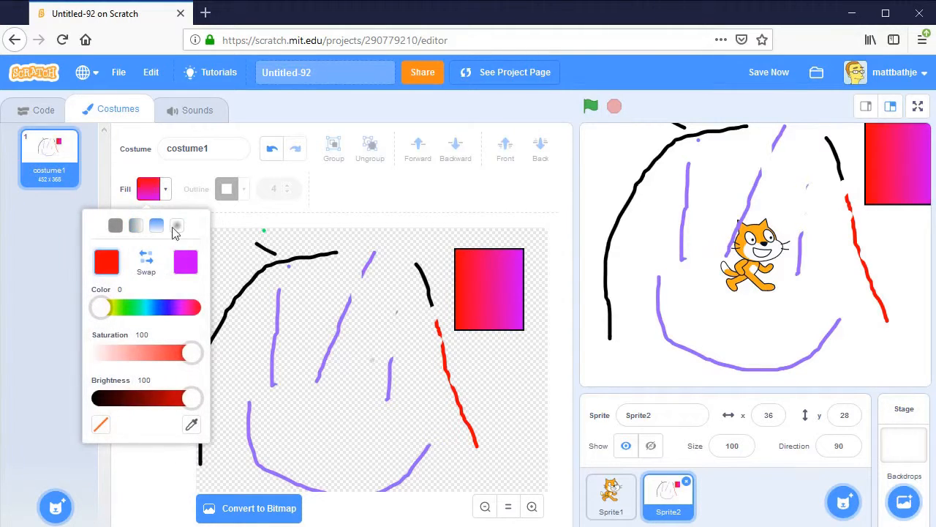
click(470, 285)
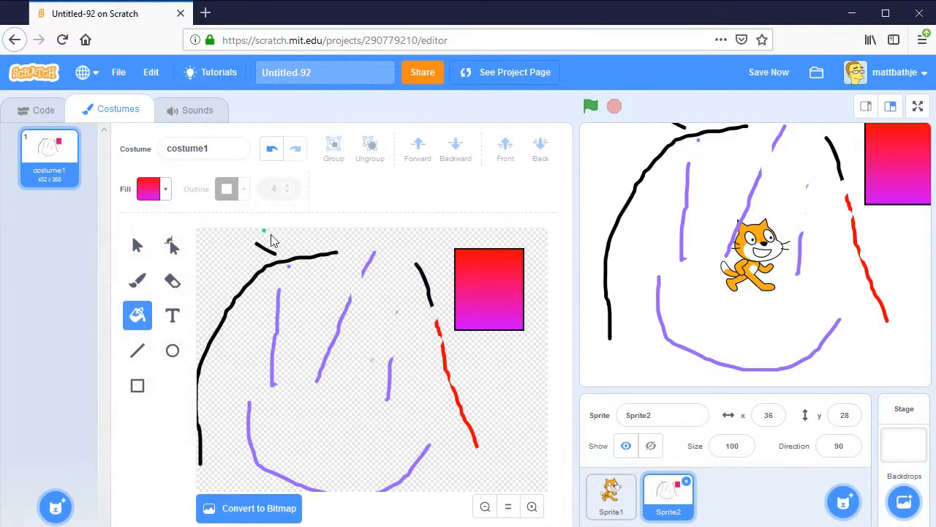
click(163, 189)
click(176, 227)
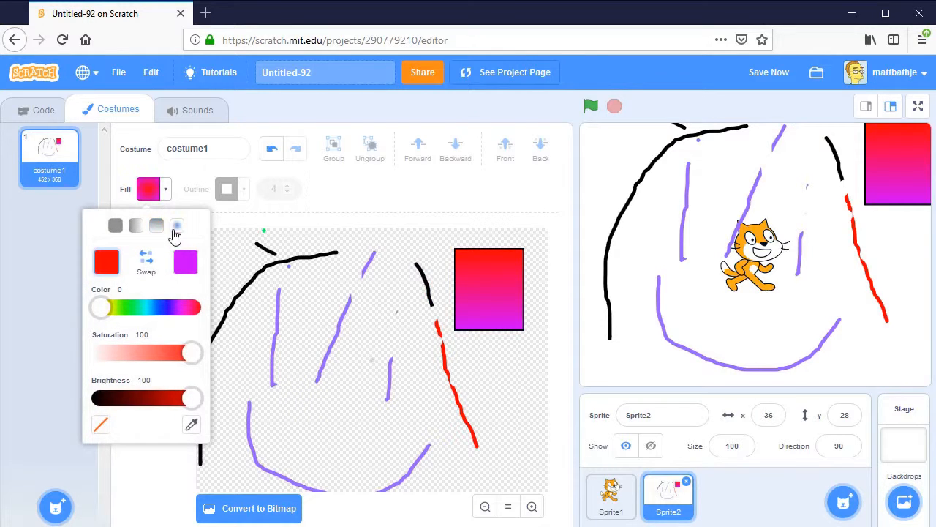
click(478, 280)
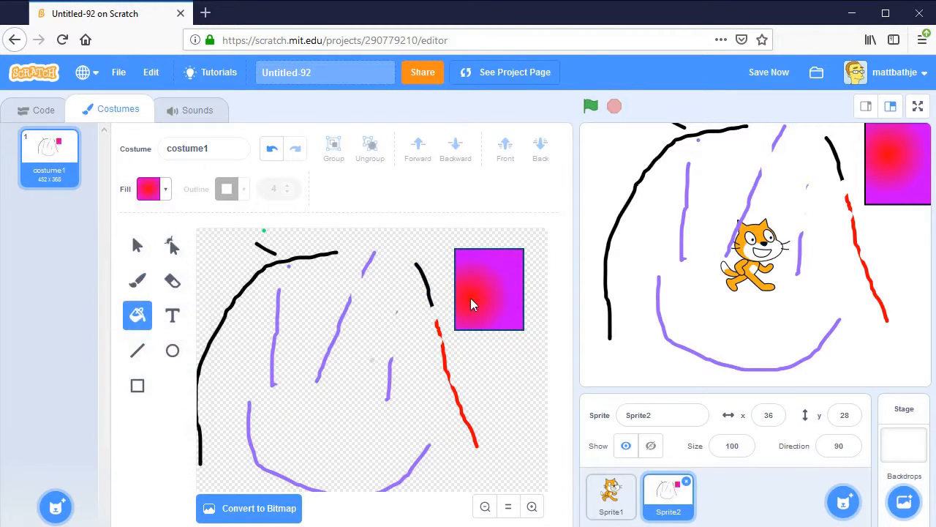
- Fill the square with the gradient colors swapped to horizontal purple-to-red, and swap them back to refill it red-to-purple
click(163, 190)
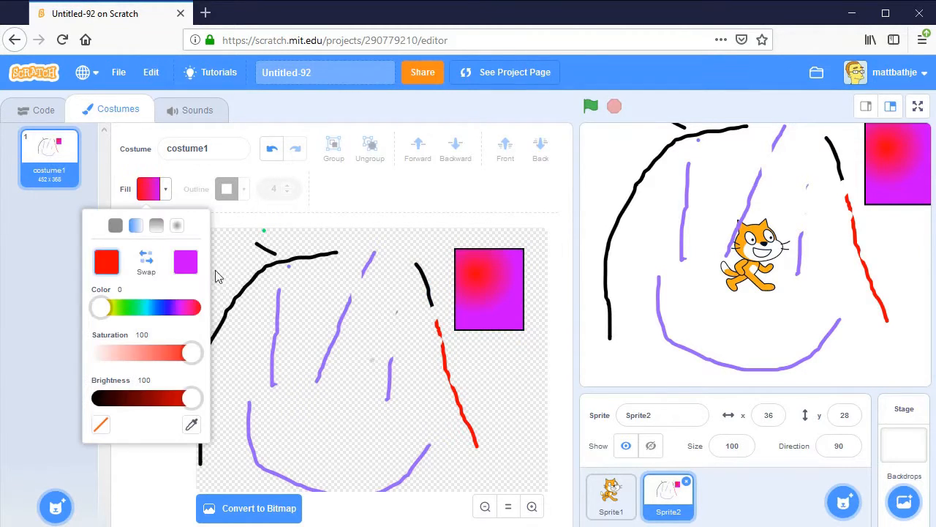
click(147, 268)
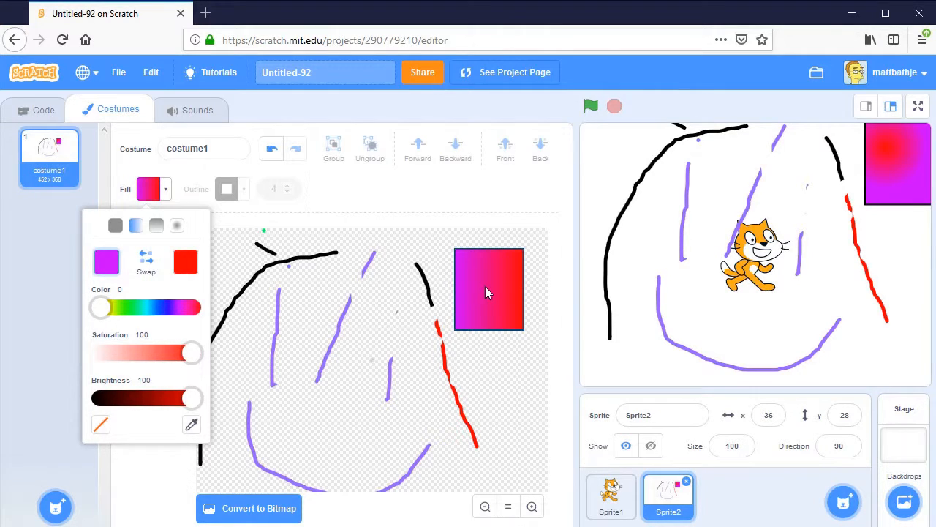
click(485, 287)
click(163, 192)
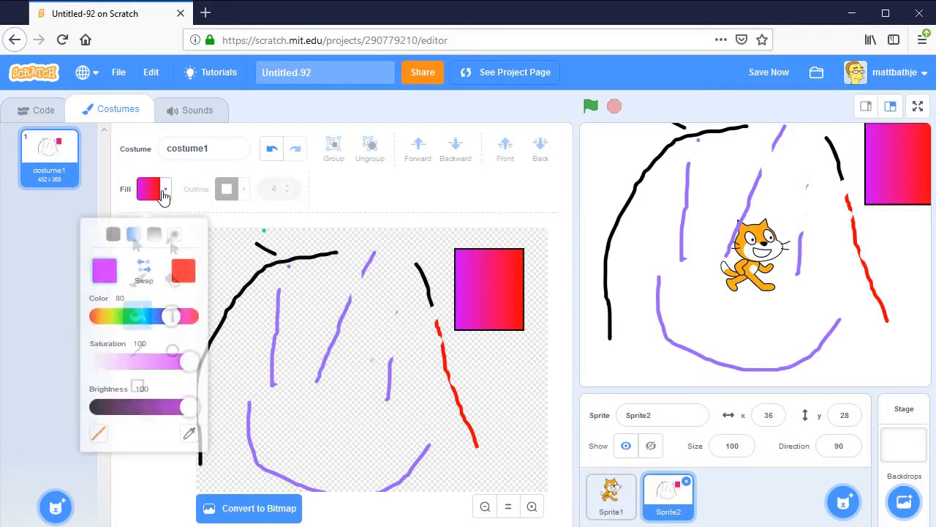
click(145, 262)
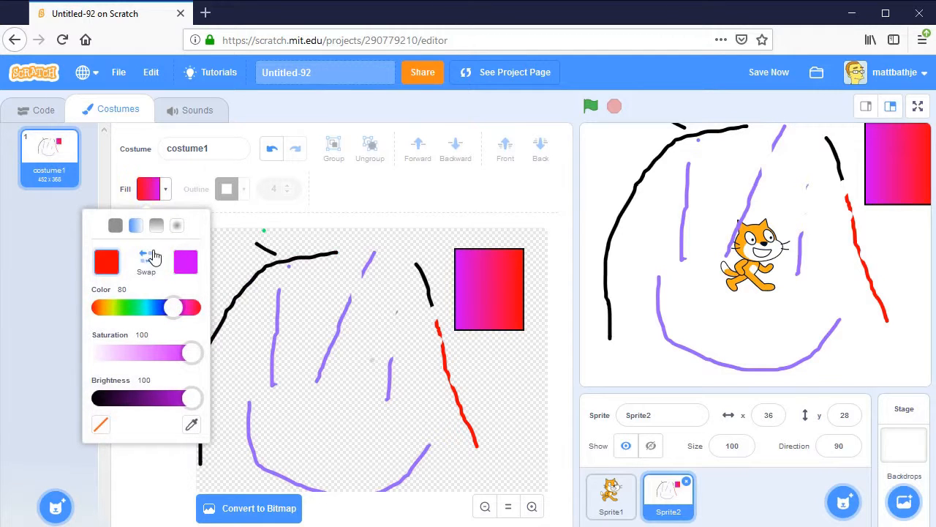
click(493, 300)
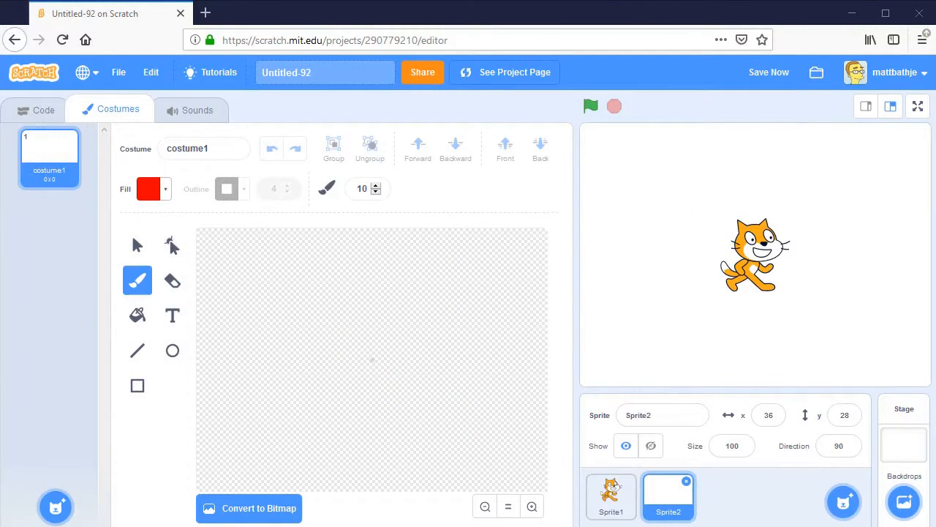
- Add a red Sans Serif text greeting starting with "Hi I'm" and a first name on the left side of the canvas
click(174, 316)
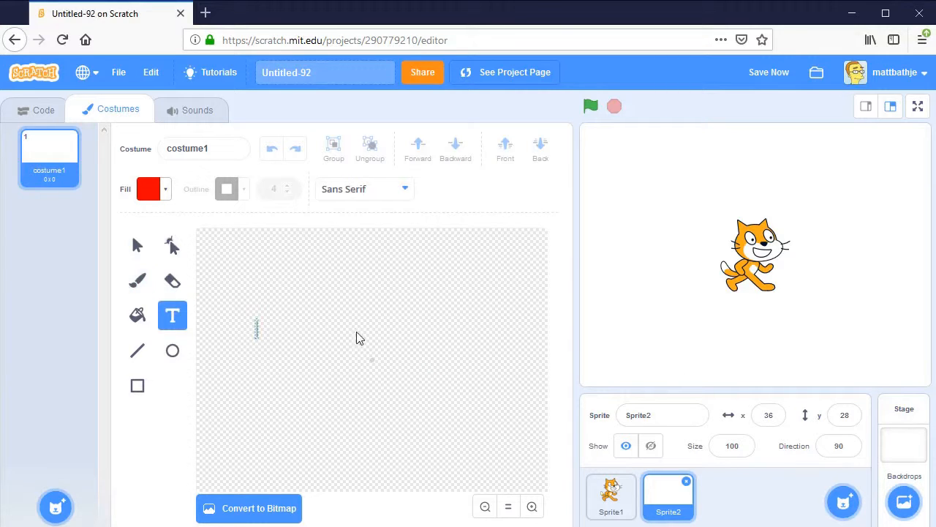
text(Hi I'm Izzy!)
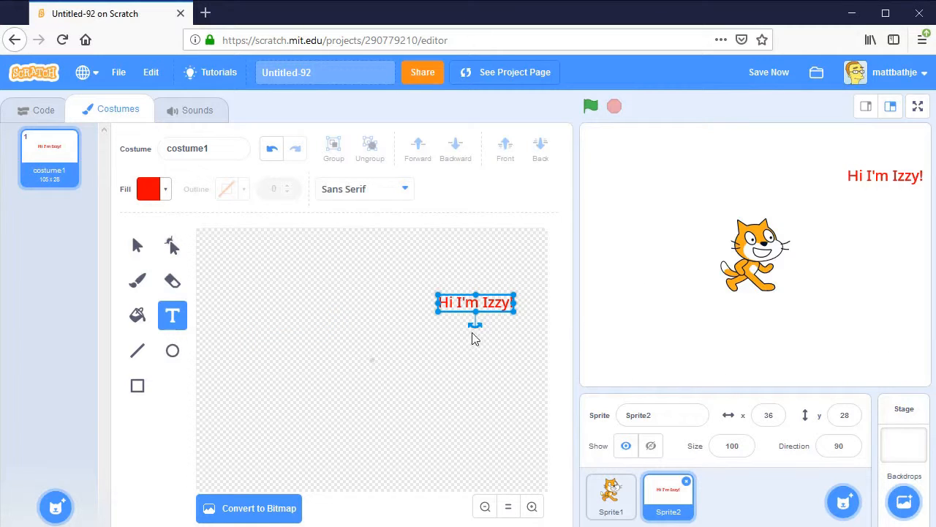
click(333, 191)
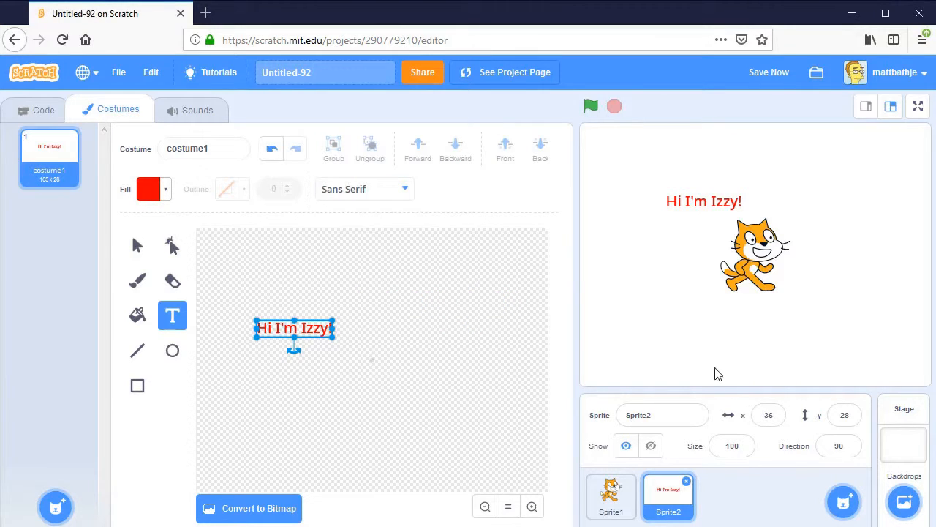
- Recolor the greeting text pink with fill color 87, saturation 100 and brightness 100, and deselect it
click(164, 190)
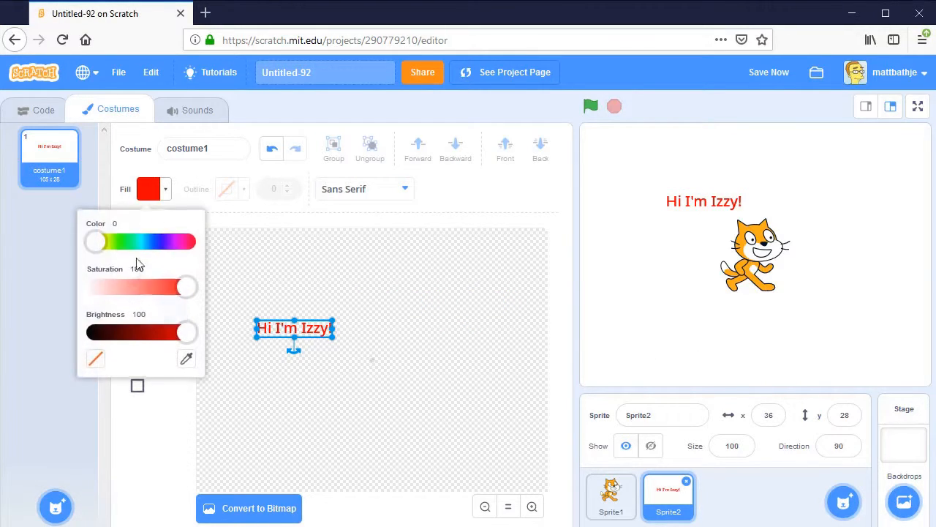
drag(100, 252, 183, 251)
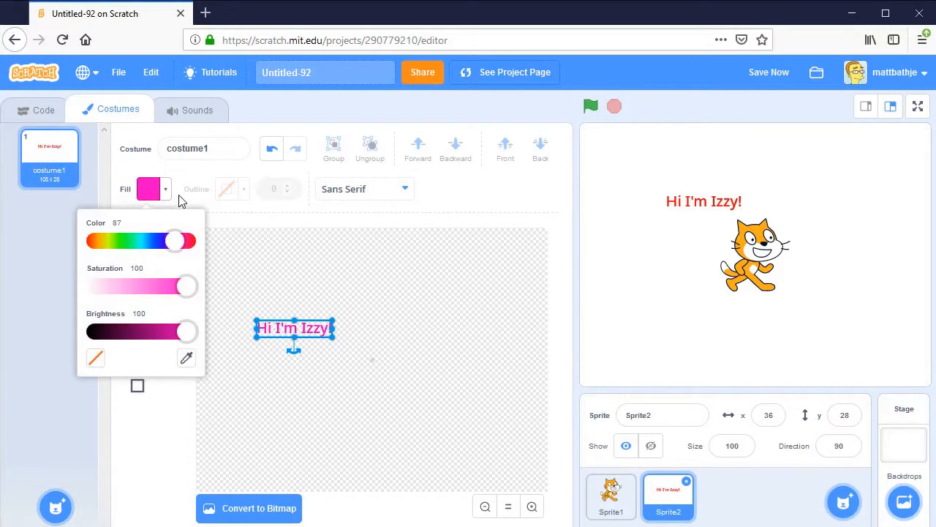
click(378, 285)
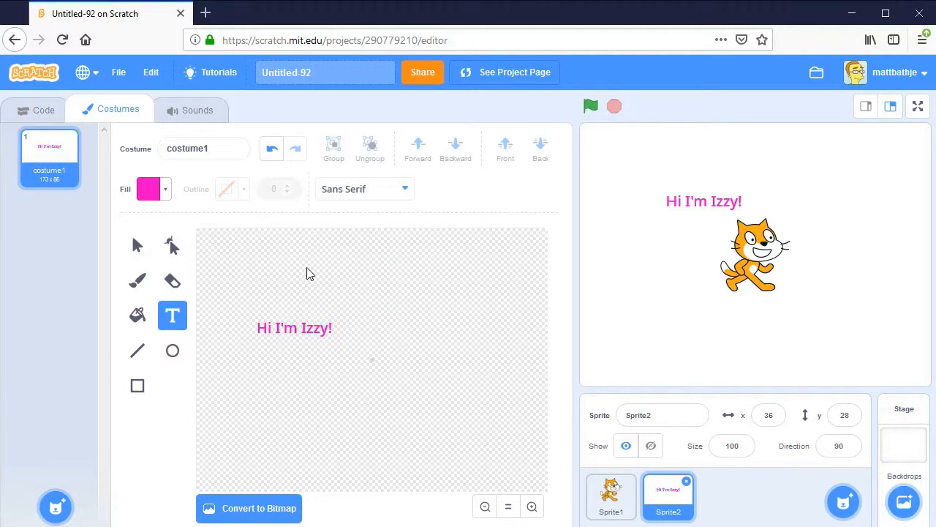
- Draw a thin black diagonal line of width 1, and a parallel red one with outline color 100, saturation 100 and brightness 100
click(137, 352)
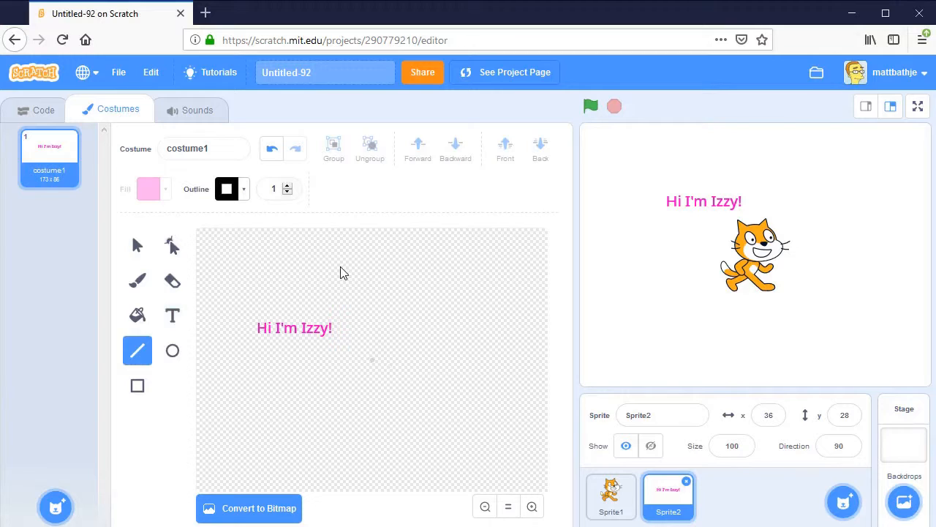
mouse_move(341, 268)
mouse_down()
mouse_move(403, 428)
mouse_move(454, 479)
mouse_up()
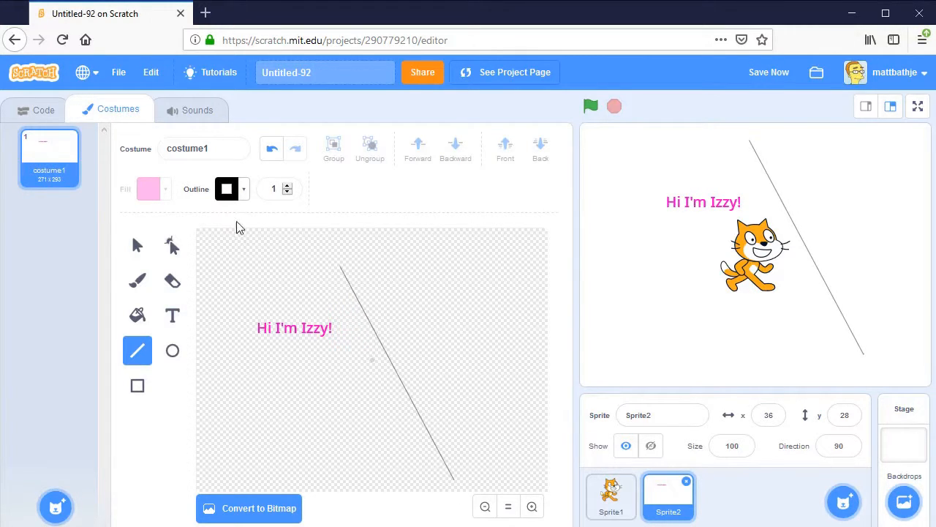
click(233, 192)
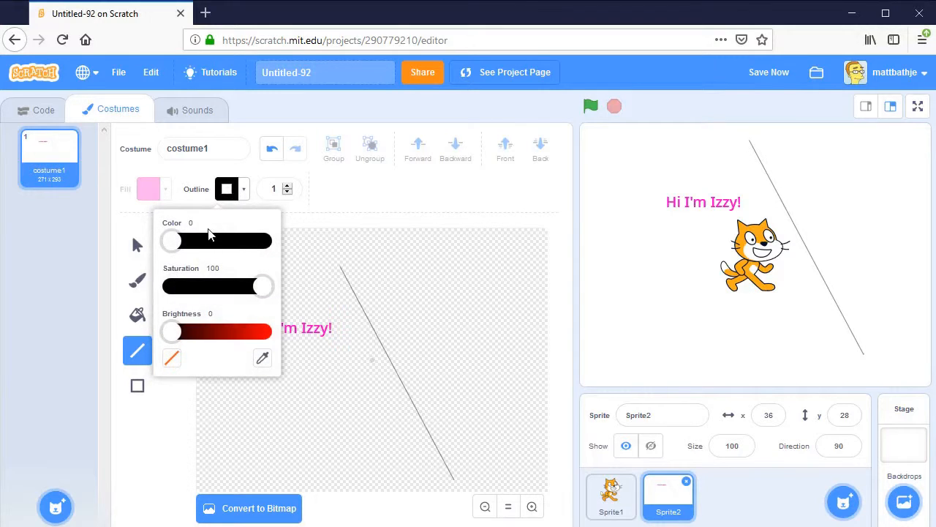
drag(187, 240, 301, 242)
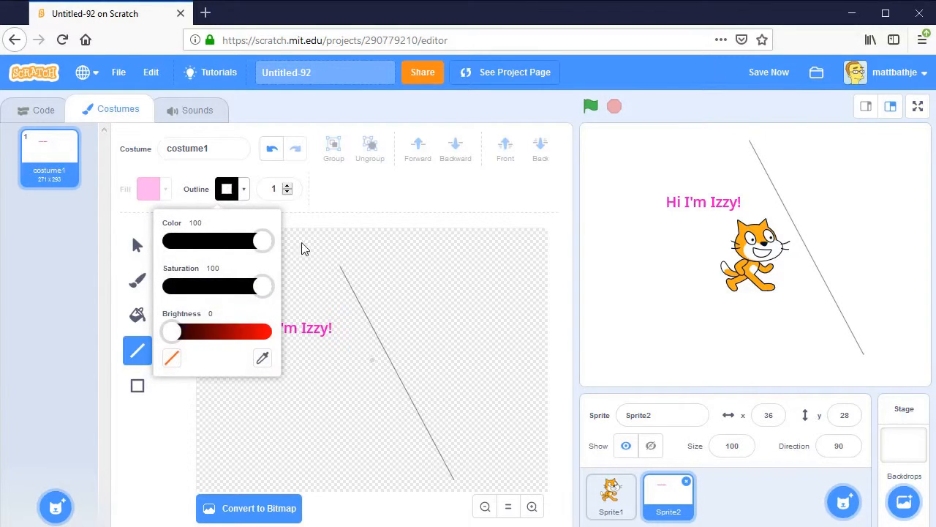
drag(169, 338, 294, 331)
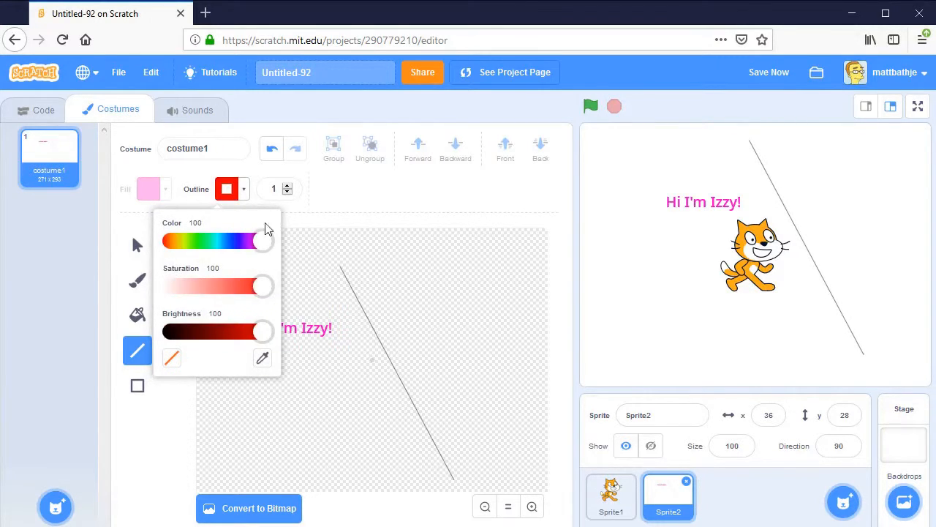
drag(382, 244, 489, 436)
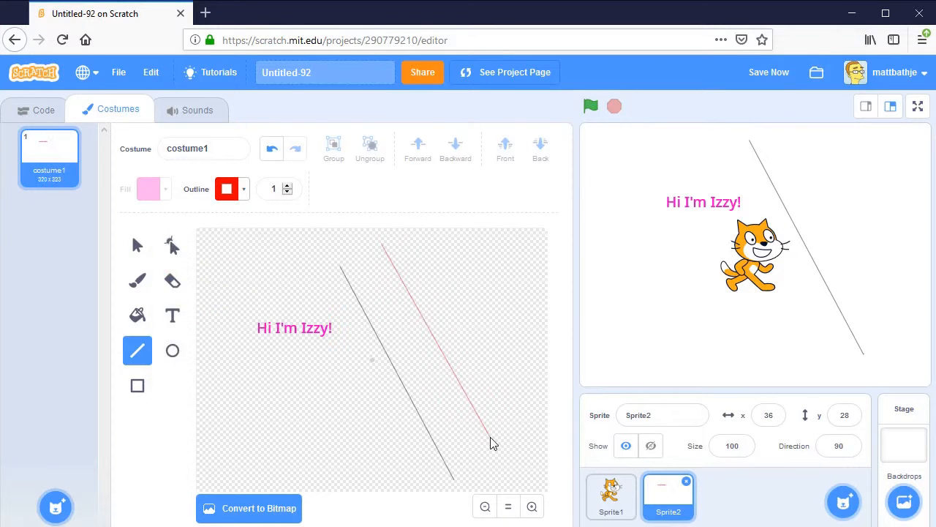
- Set the line width to 16 and draw a thick, steep red line beside the greeting text
click(287, 185)
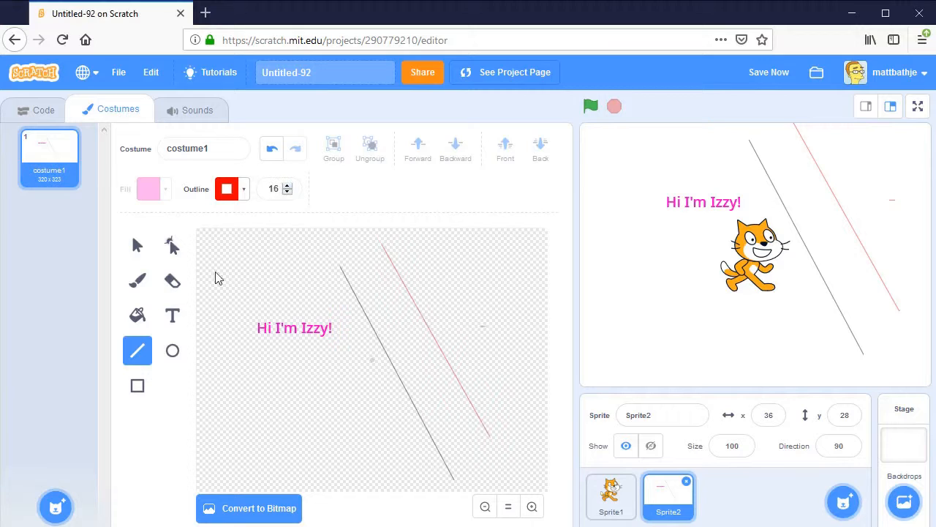
drag(227, 275, 261, 444)
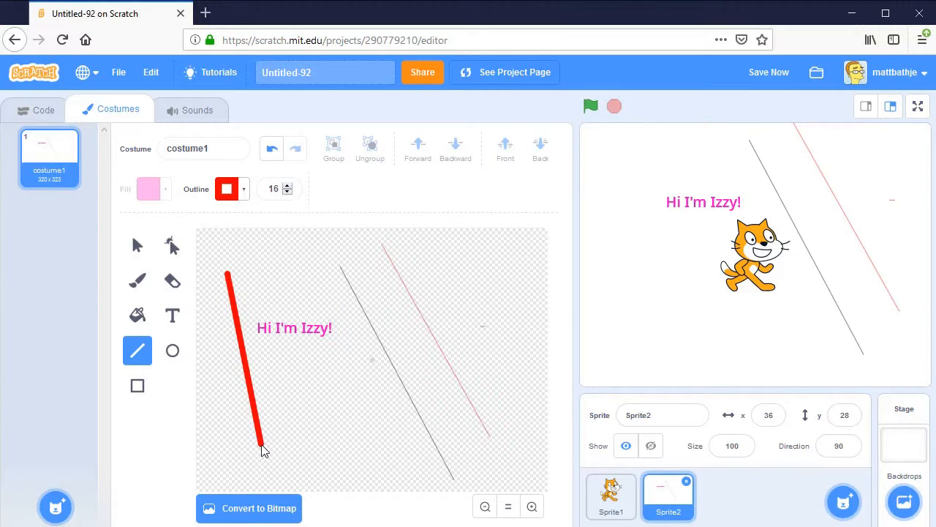
- Undo the edits back to an empty canvas, and draw a straight horizontal red line from the canvas center toward the right edge
key(ctrl+z)
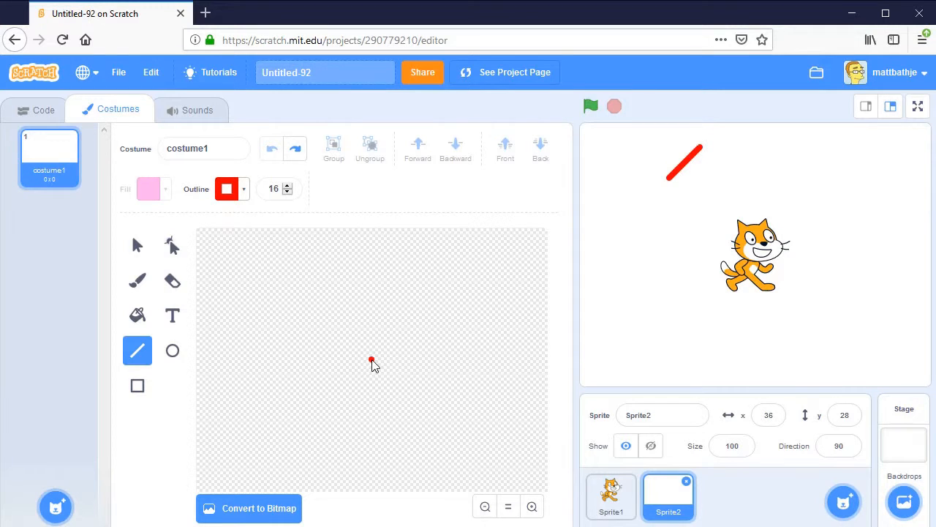
mouse_move(372, 360)
mouse_down()
mouse_move(403, 307)
mouse_move(410, 253)
mouse_move(286, 276)
mouse_move(280, 255)
mouse_move(259, 259)
mouse_move(242, 278)
mouse_move(226, 337)
mouse_up()
drag(225, 374, 533, 378)
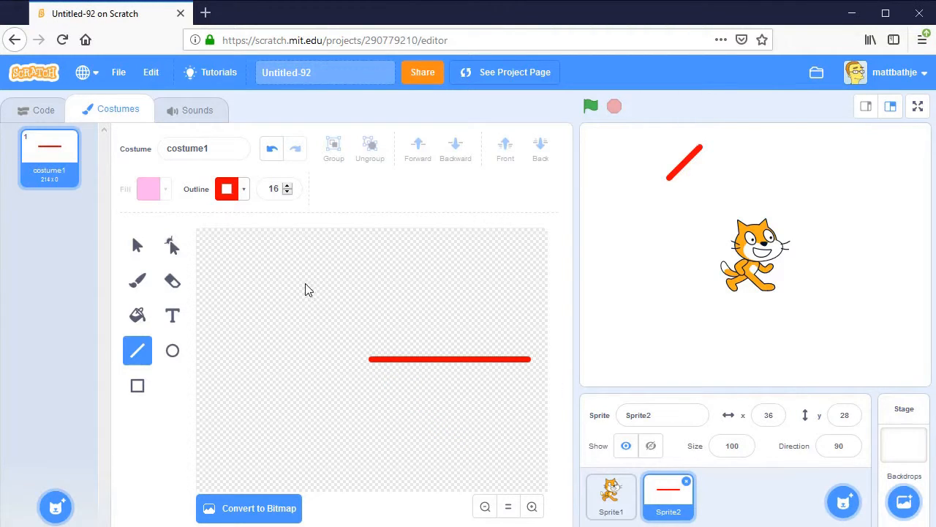
- Draw a pink ellipse with a red outline in the upper left area, and beside it one with blue fill color 62
click(174, 352)
drag(228, 254, 276, 321)
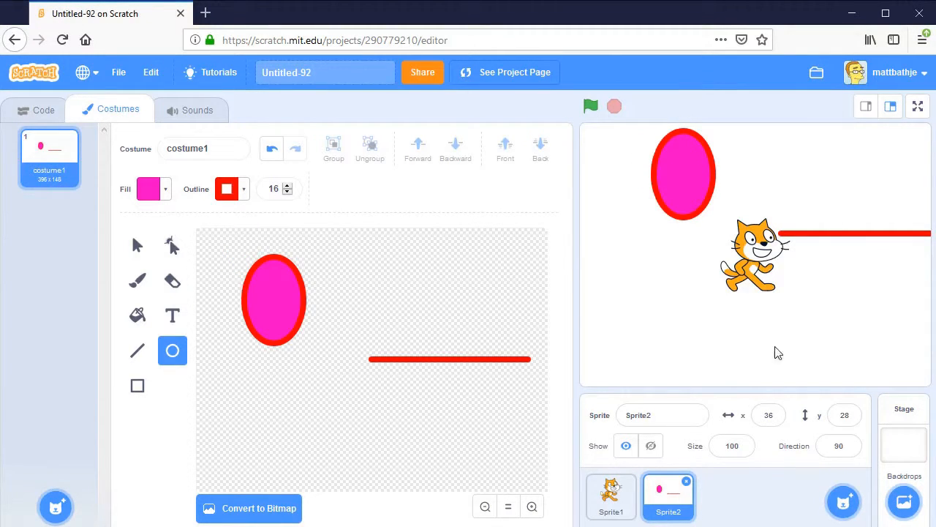
click(155, 189)
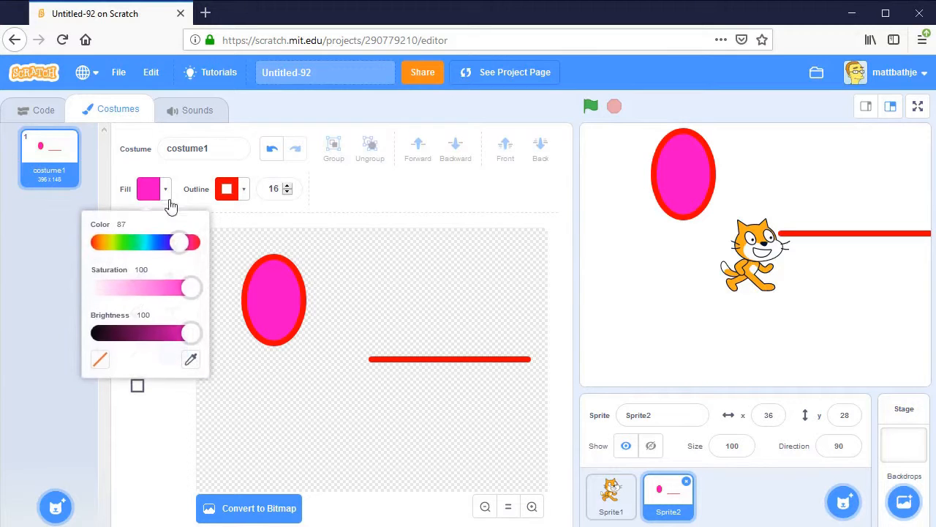
drag(181, 245, 161, 253)
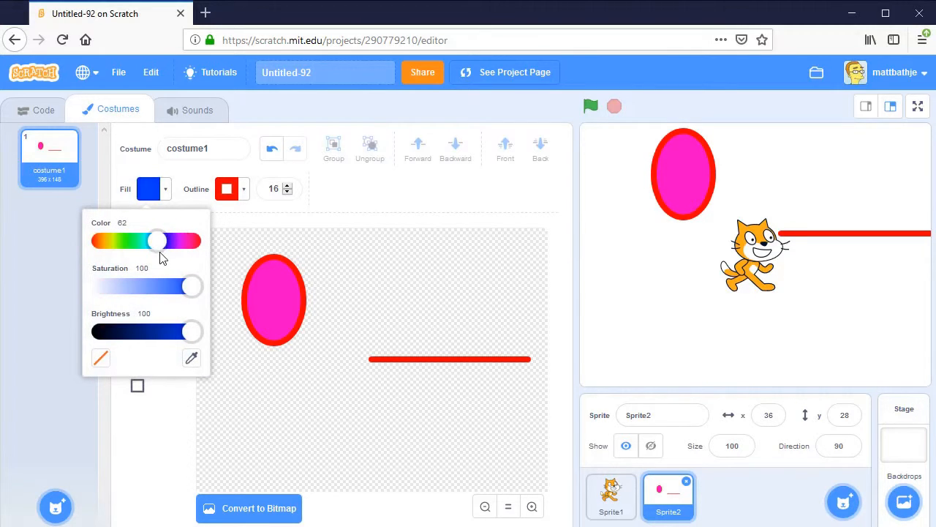
click(286, 303)
drag(355, 246, 421, 349)
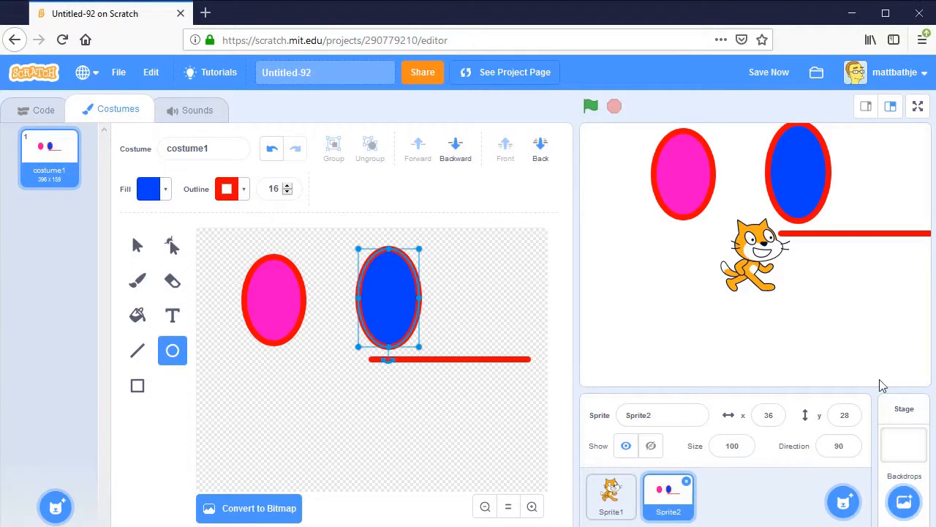
- Recolor the blue ellipse's outline green with color 41, and draw a blue circle with the same outline in the lower left area
click(222, 192)
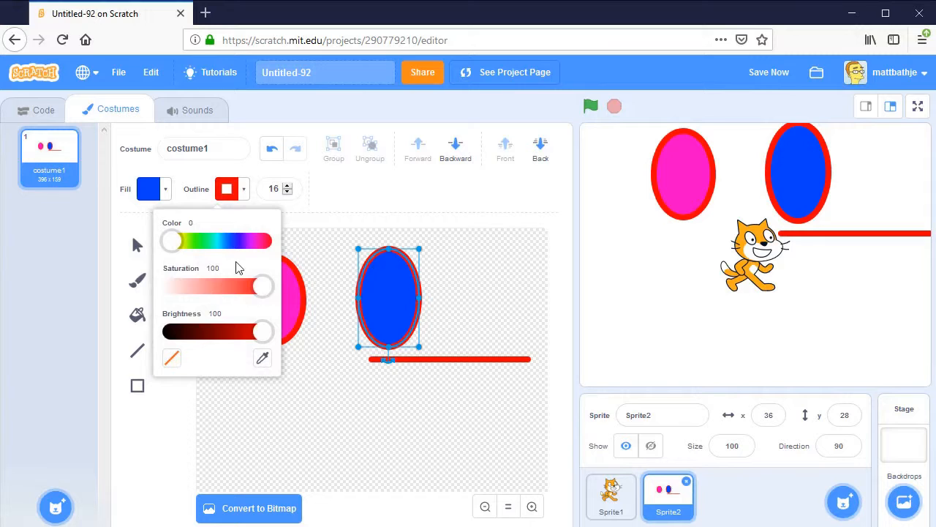
drag(177, 246, 210, 254)
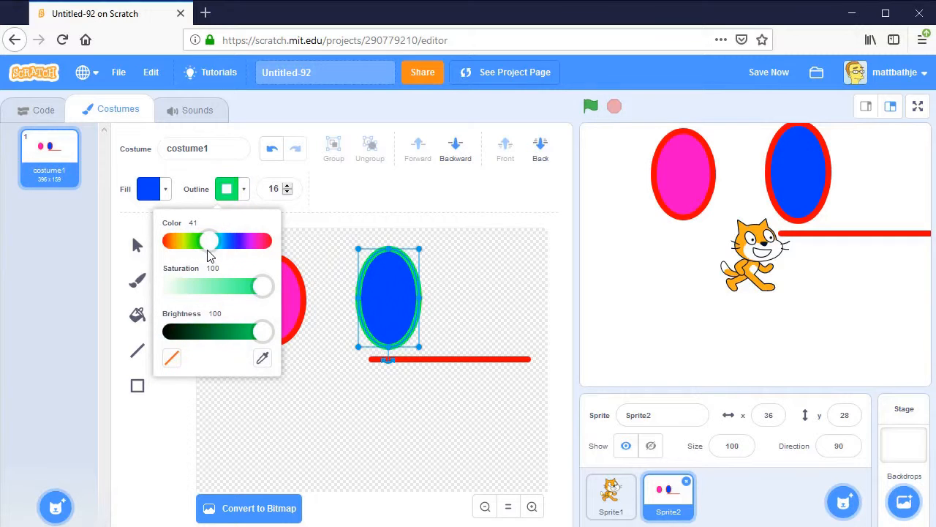
click(378, 460)
drag(278, 369, 350, 450)
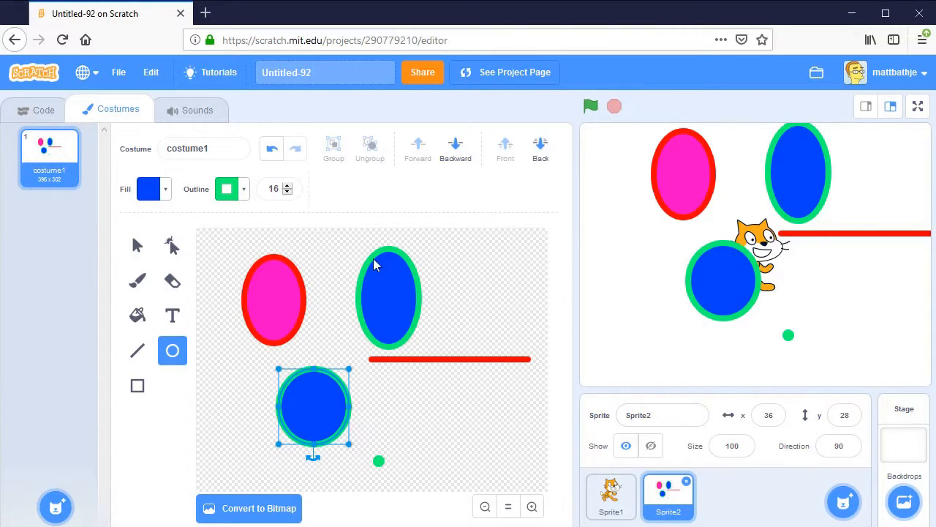
- Try a thinner outline of width 9 and a thicker one of at least 33 on the lower blue circle
click(290, 193)
click(290, 193)
click(290, 194)
click(291, 193)
click(291, 193)
click(291, 193)
click(290, 193)
click(290, 193)
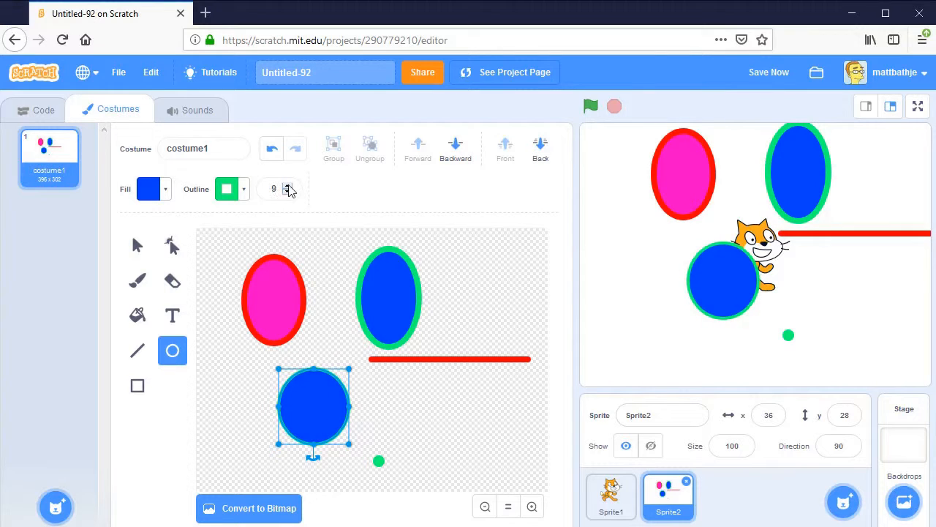
click(288, 186)
click(287, 186)
click(287, 186)
click(288, 186)
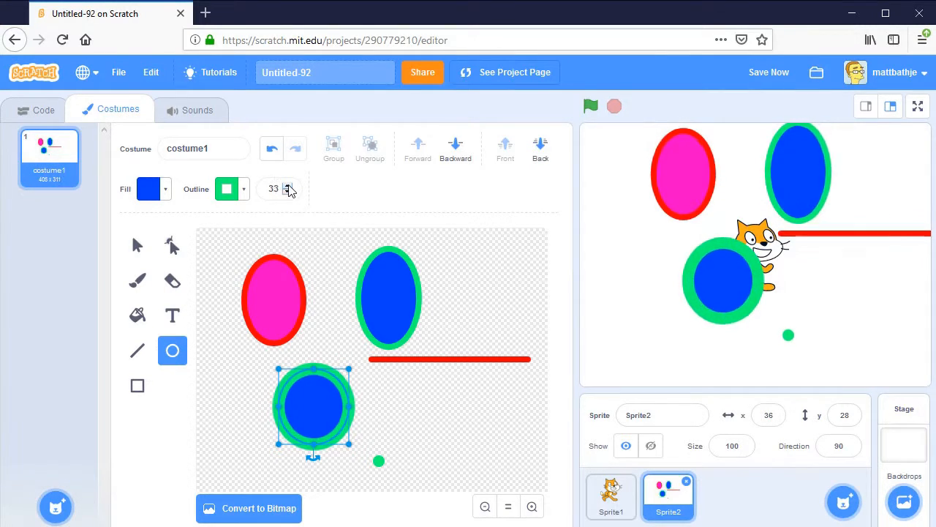
click(288, 185)
click(288, 186)
- Reduce the lower blue circle's outline width to 0
click(288, 192)
click(288, 191)
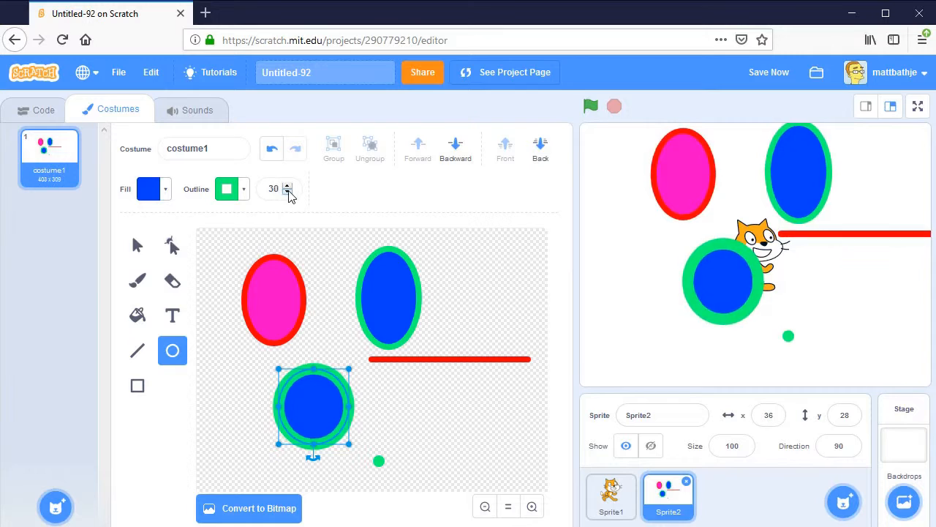
click(288, 192)
click(288, 192)
click(288, 191)
click(288, 192)
click(288, 192)
click(288, 192)
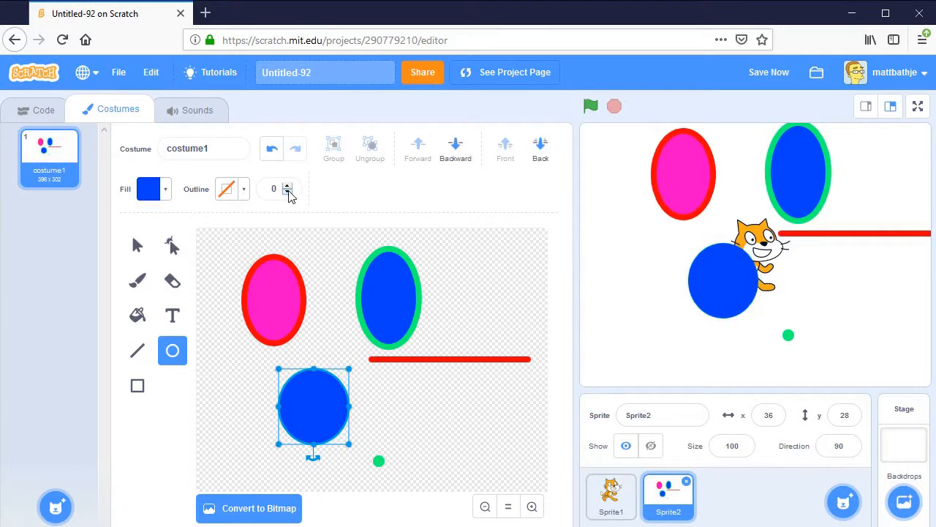
- Draw a blue circle without an outline below the red line, and a blue square without an outline above it
click(411, 395)
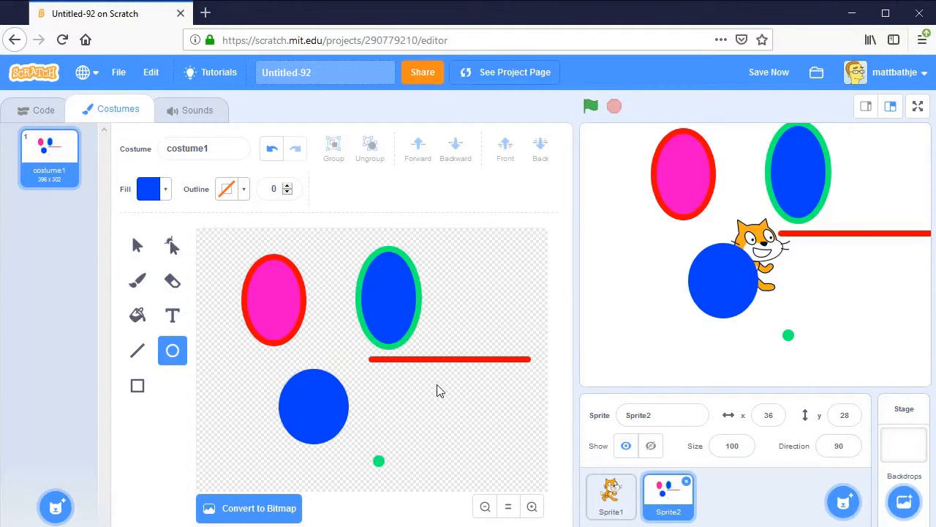
mouse_move(440, 379)
mouse_down()
mouse_move(492, 399)
mouse_move(519, 457)
mouse_up()
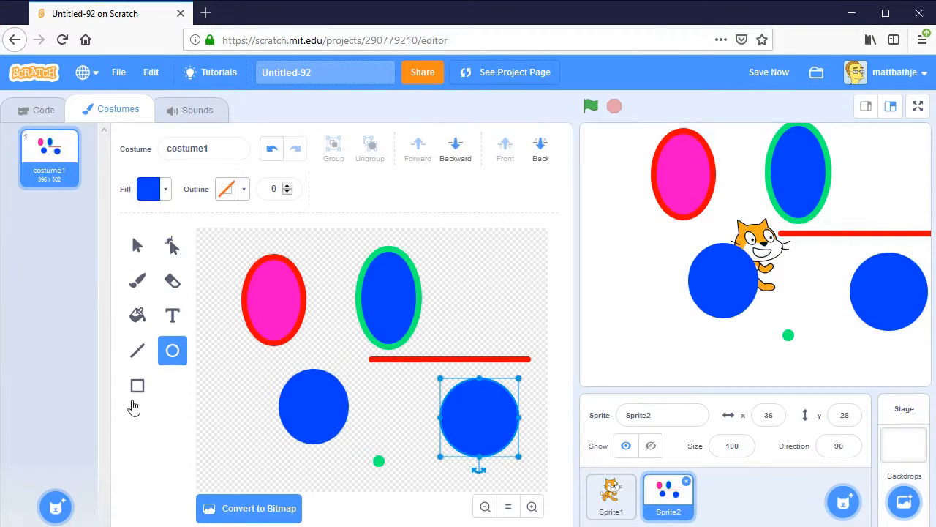
click(137, 386)
drag(439, 257, 523, 340)
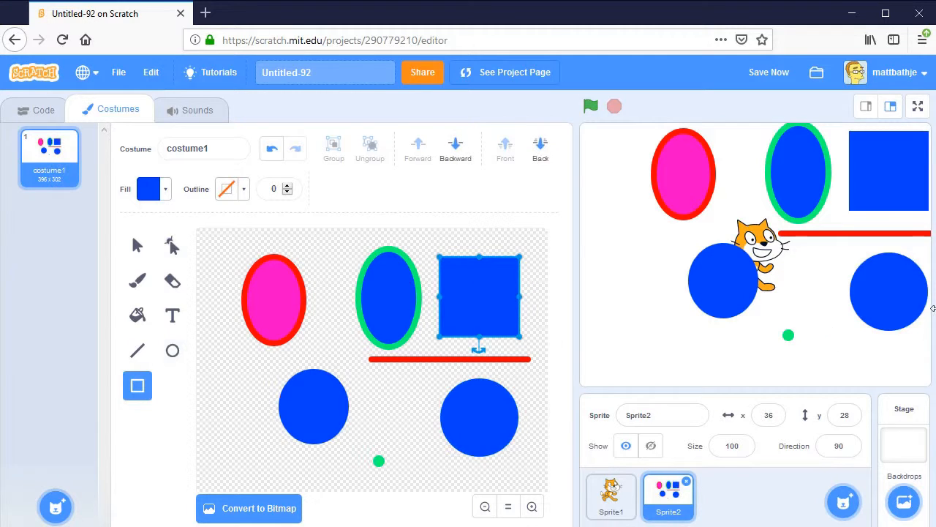
key(ctrl+z)
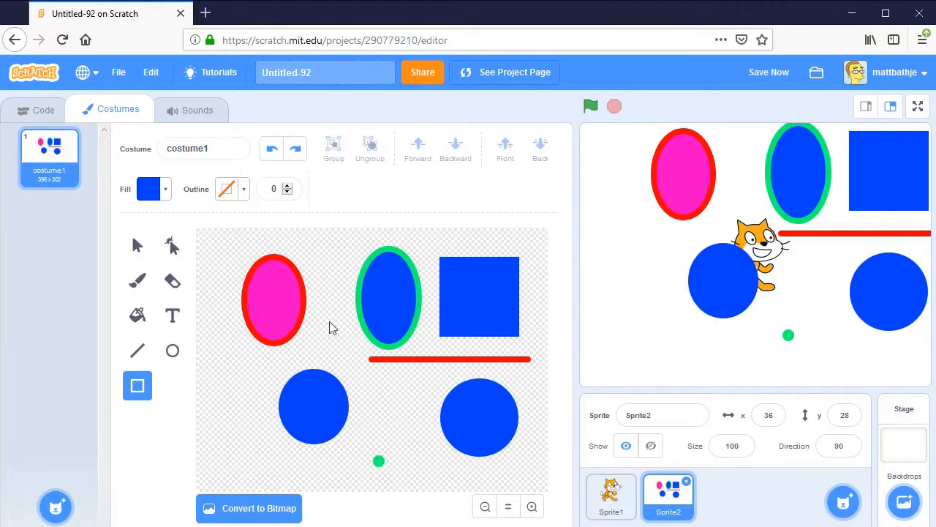
- Select the square, ellipses and blue circles individually, and shift the blue ellipse, square and right circle slightly up and right together
click(137, 252)
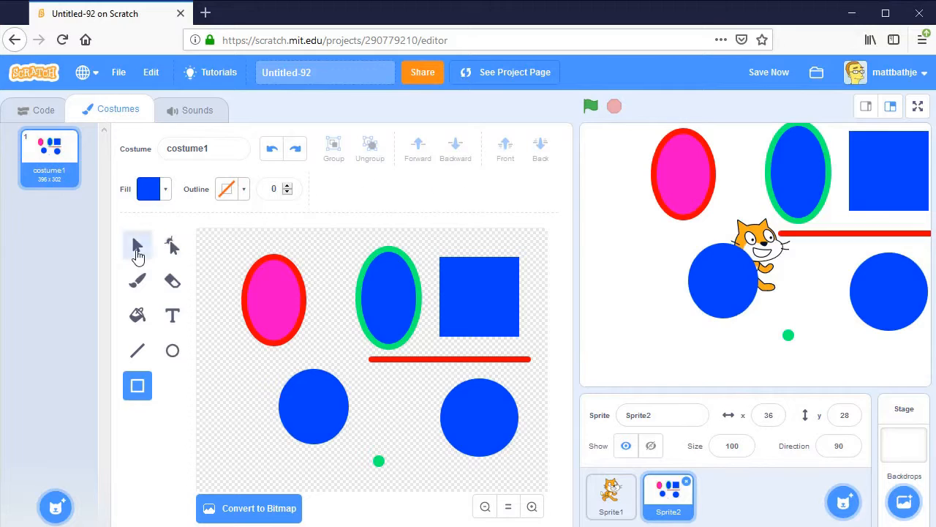
click(469, 297)
click(404, 297)
click(263, 301)
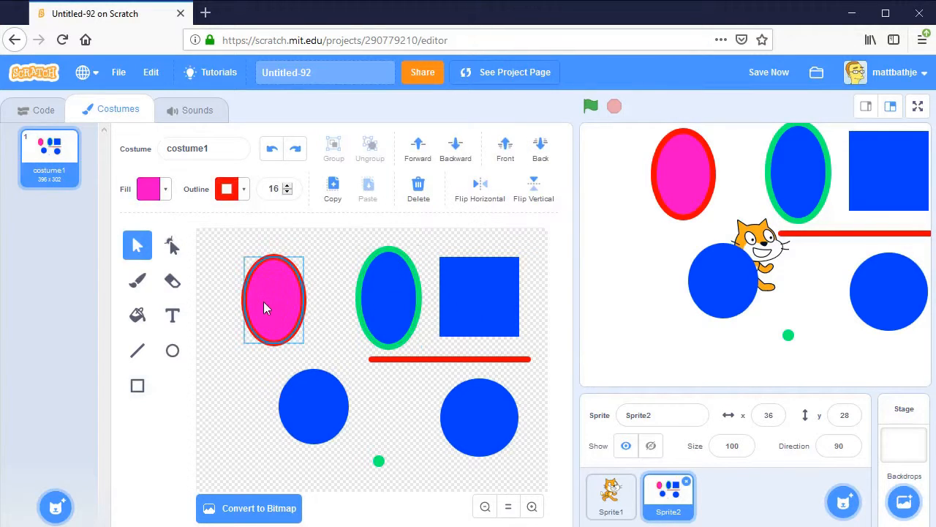
click(302, 392)
click(465, 409)
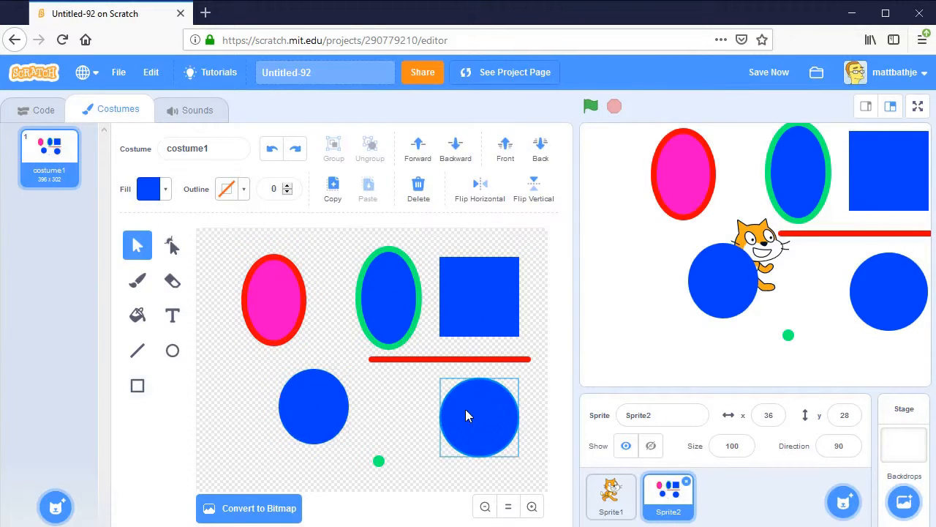
click(462, 310)
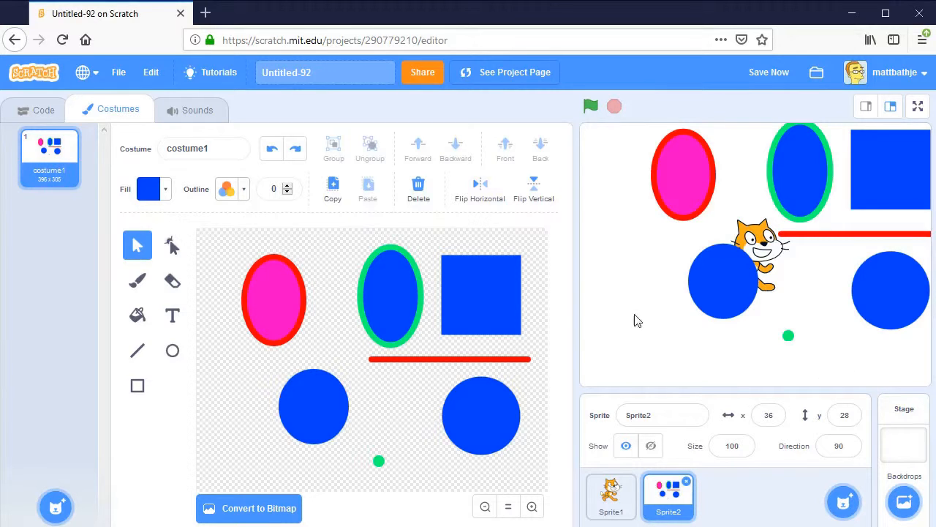
click(497, 291)
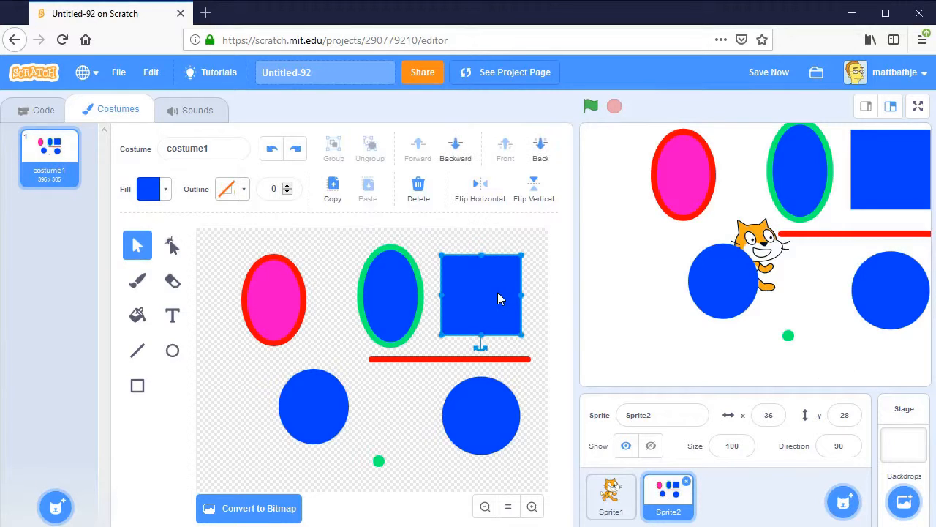
- Select both ellipses, the square and both blue circles together, and shift them slightly down
click(401, 279)
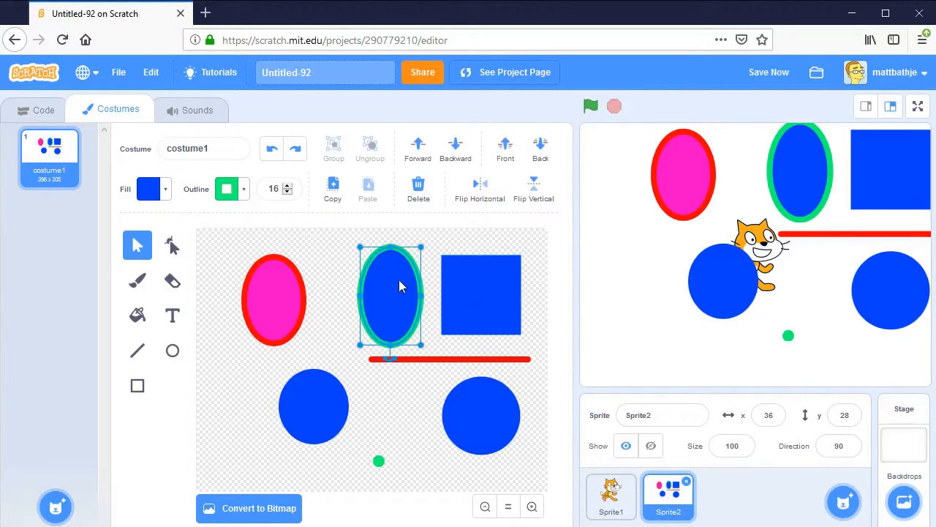
shift+click(479, 318)
shift+click(484, 432)
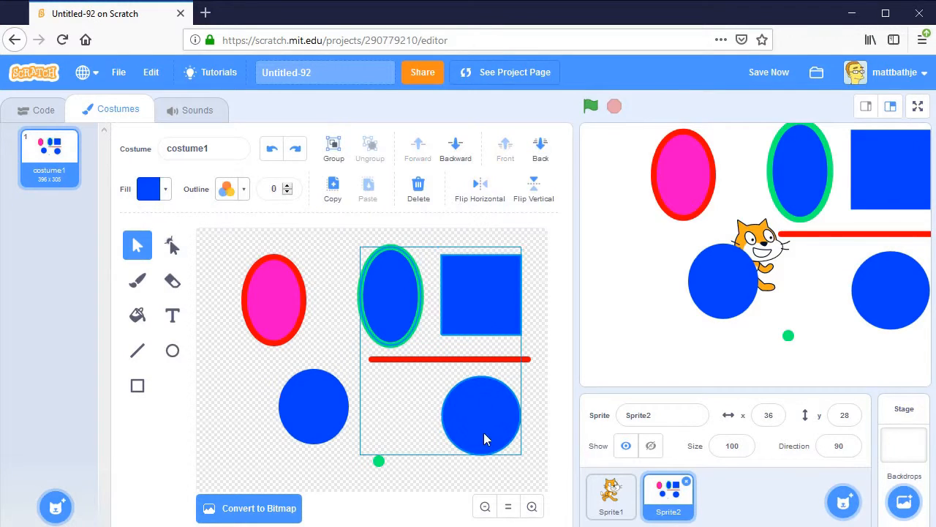
shift+click(315, 403)
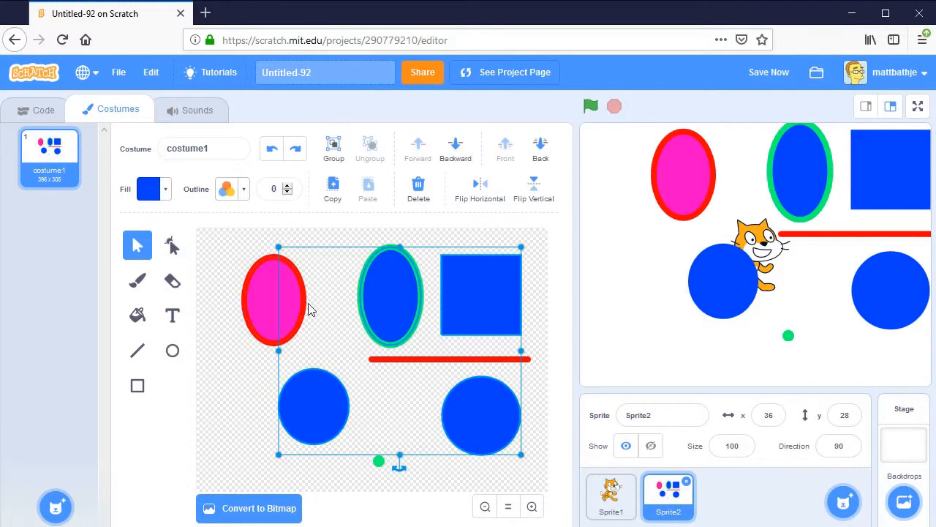
shift+click(247, 297)
click(530, 262)
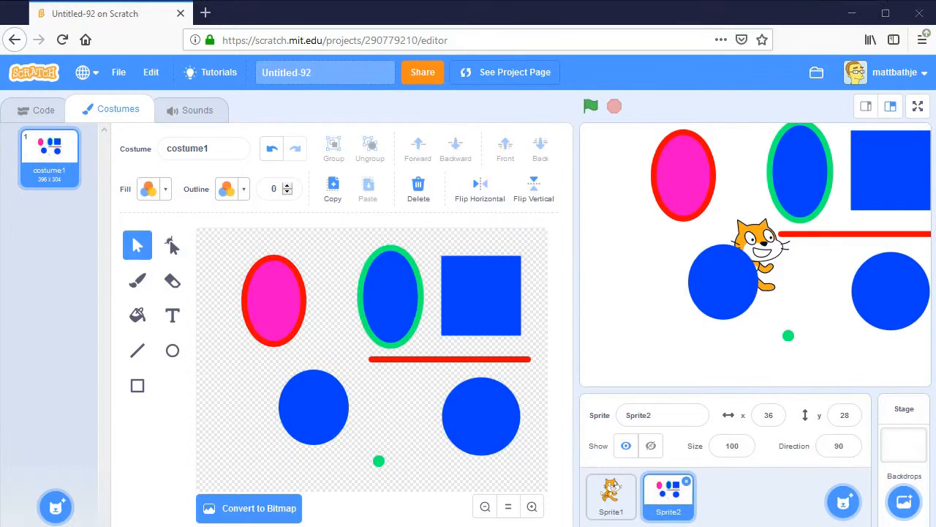
- Select the blue circle beneath the red line and resize it from its upper right corner
click(476, 432)
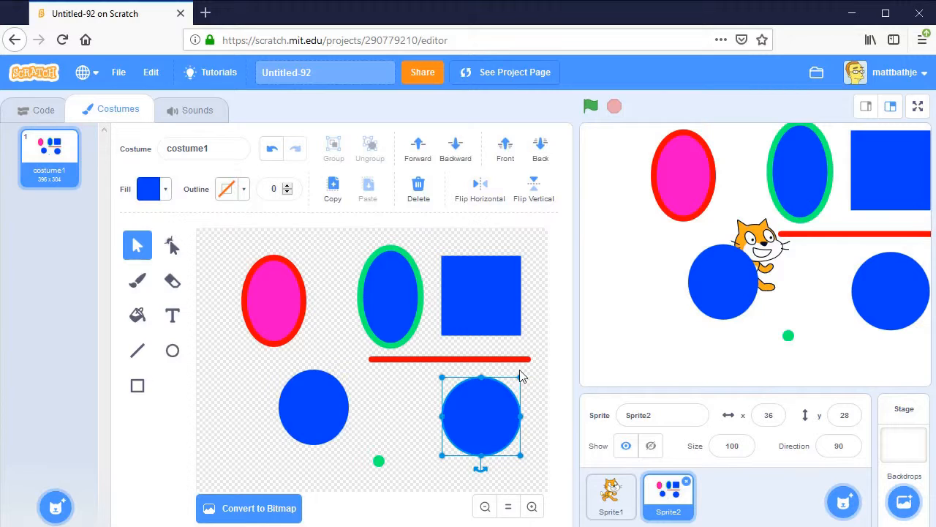
drag(517, 377, 476, 337)
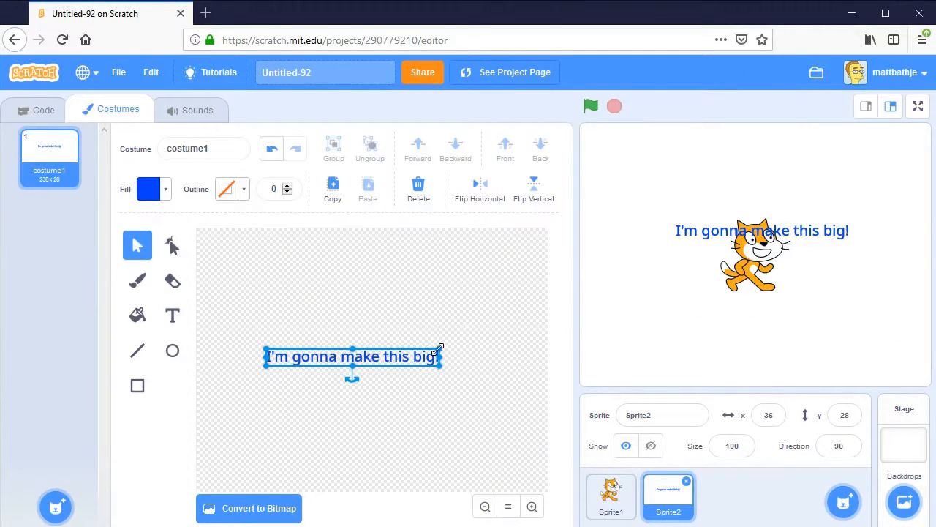
- Enlarge the text "I'm gonna make this big!" to about four times its size and slide it left and right across the canvas
drag(439, 348, 489, 299)
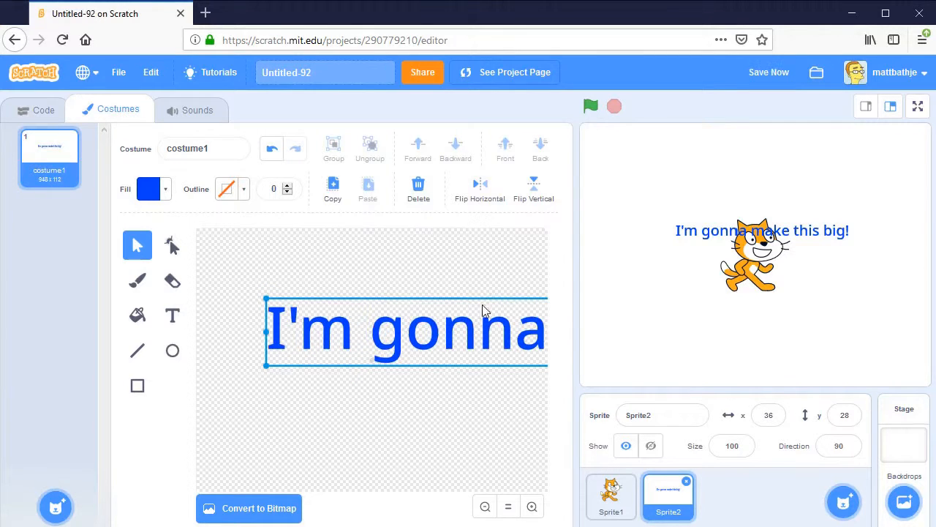
mouse_move(449, 362)
mouse_down()
mouse_move(324, 335)
mouse_move(218, 406)
mouse_move(158, 390)
mouse_move(193, 382)
mouse_up()
drag(193, 383, 325, 368)
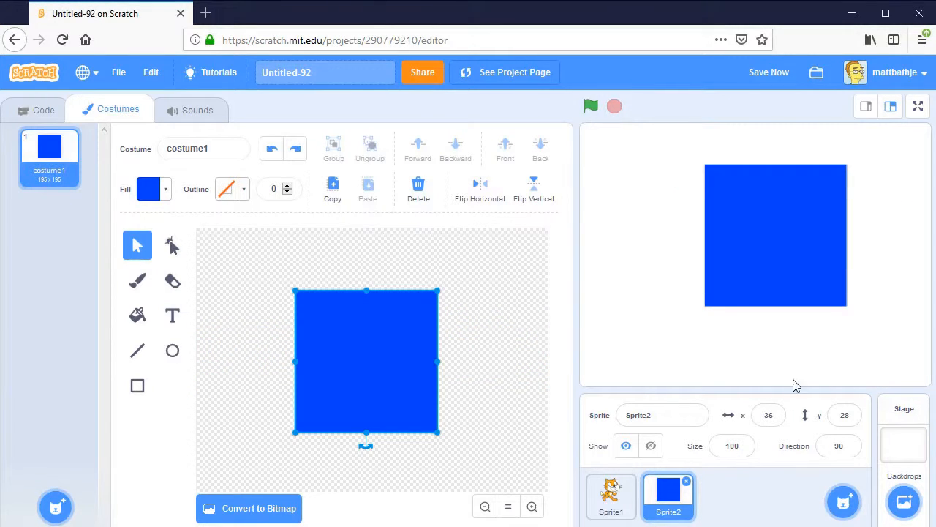
- Rotate the large blue square back and forth around its centre using its rotation handle
mouse_move(367, 444)
mouse_down()
mouse_move(282, 384)
mouse_move(361, 216)
mouse_move(465, 261)
mouse_up()
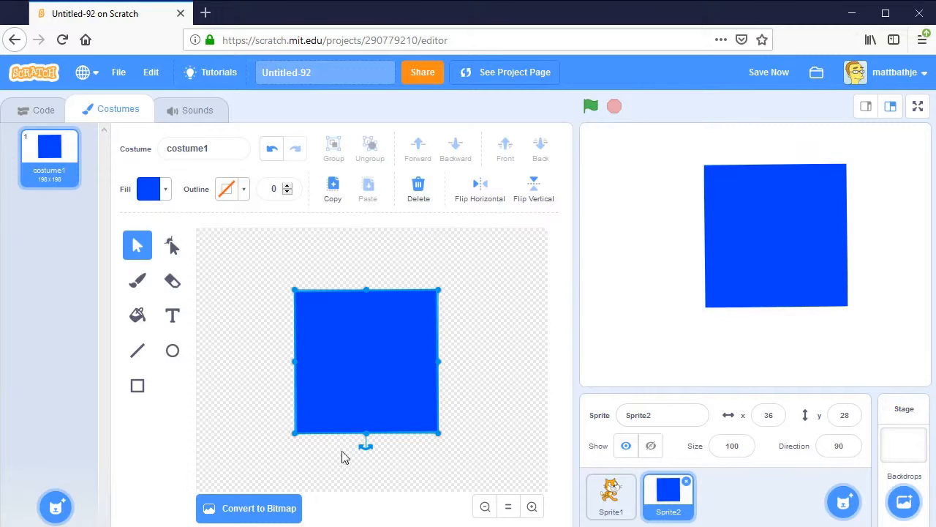
drag(370, 448, 327, 286)
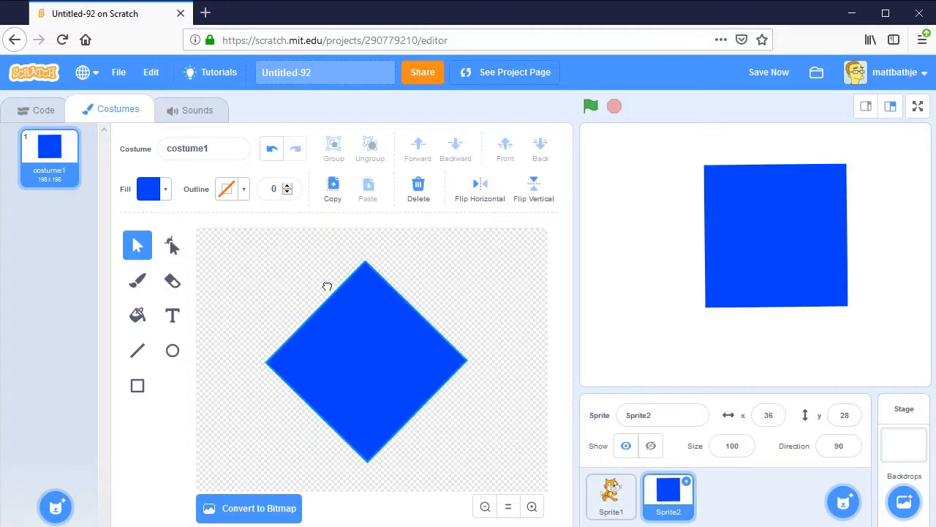
drag(258, 295, 472, 358)
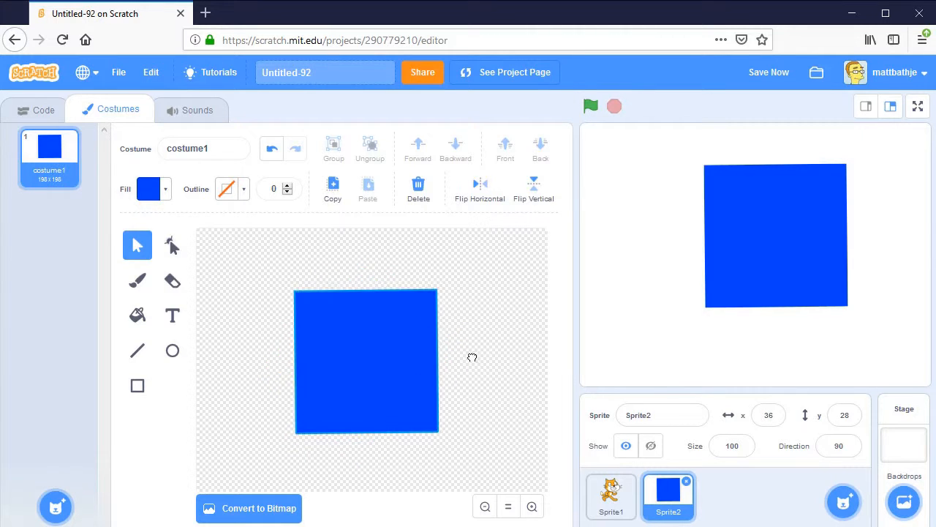
drag(332, 249, 237, 328)
drag(226, 360, 278, 422)
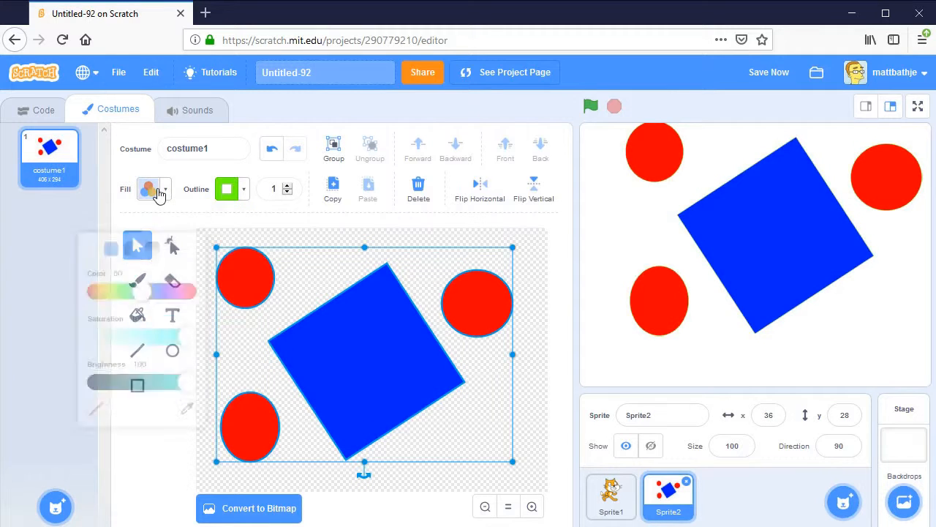
- Give all the selected circles and the square a green fill (color 27) and a purple outline 33 wide
drag(147, 268, 123, 272)
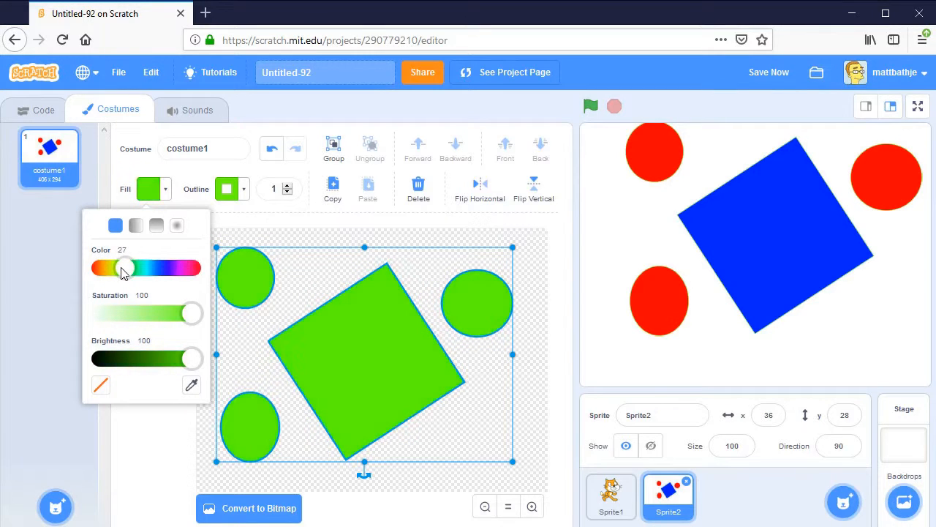
click(243, 196)
click(246, 194)
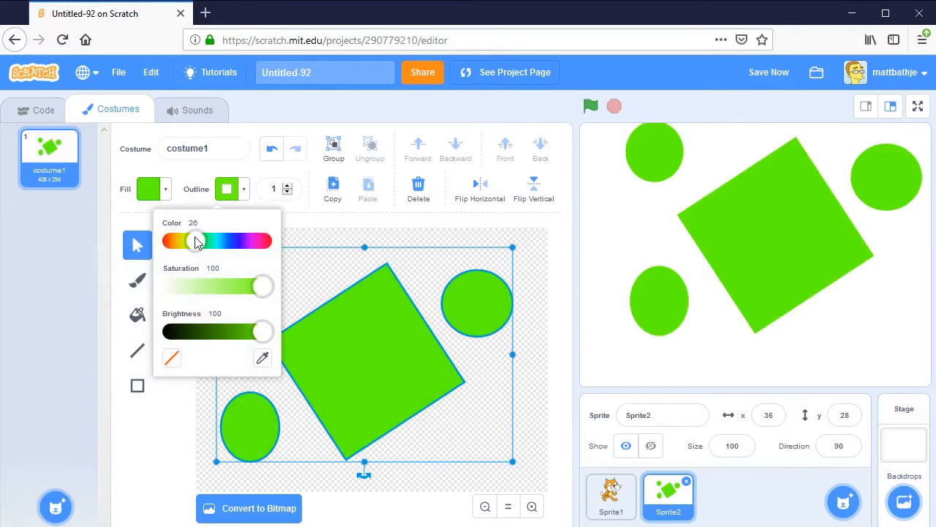
drag(196, 243, 246, 243)
click(288, 191)
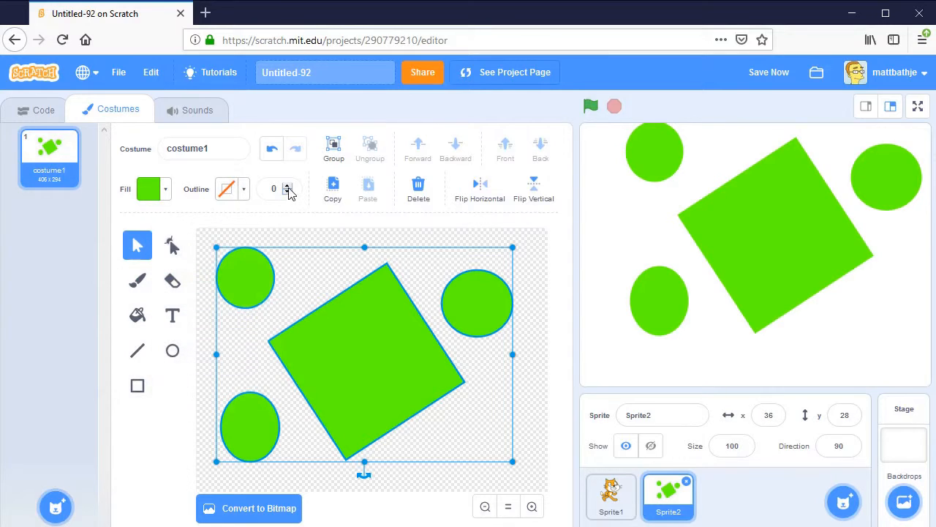
drag(288, 190, 290, 188)
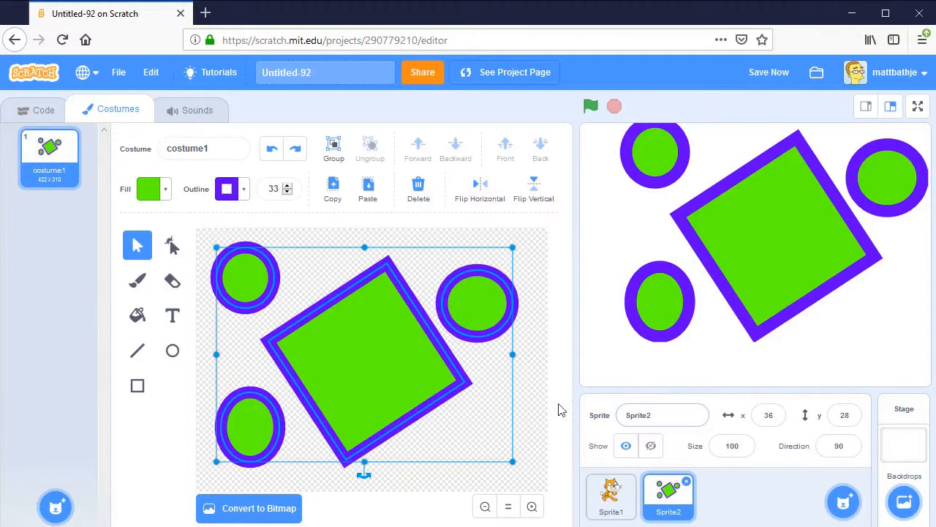
- Shrink the selected shapes to about half size, and paste and delete the larger copied set over them
drag(512, 247, 344, 369)
click(368, 192)
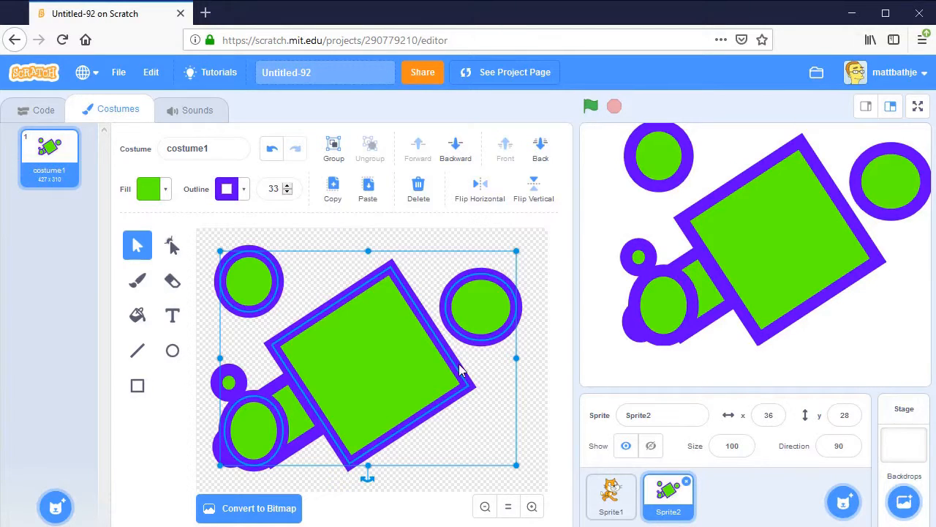
key(Delete)
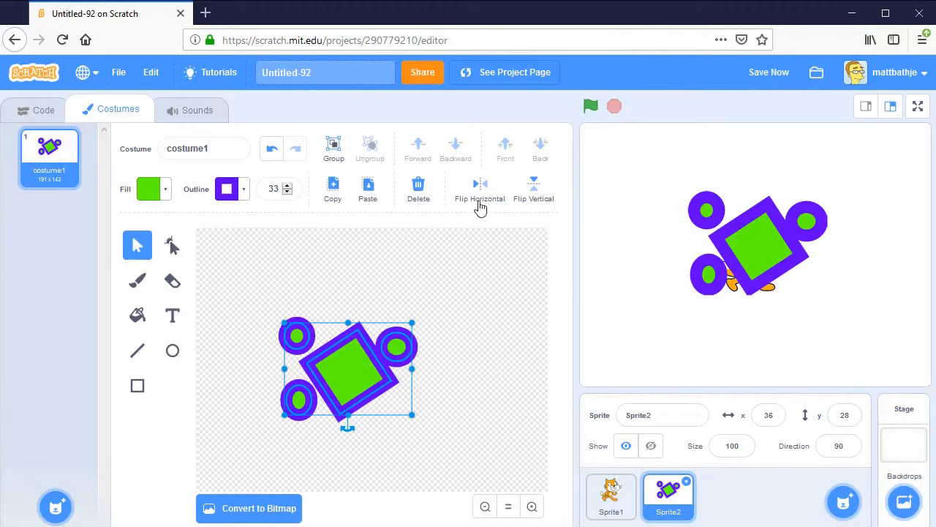
- Flip the selected shapes horizontally four times
click(477, 192)
click(477, 193)
click(477, 193)
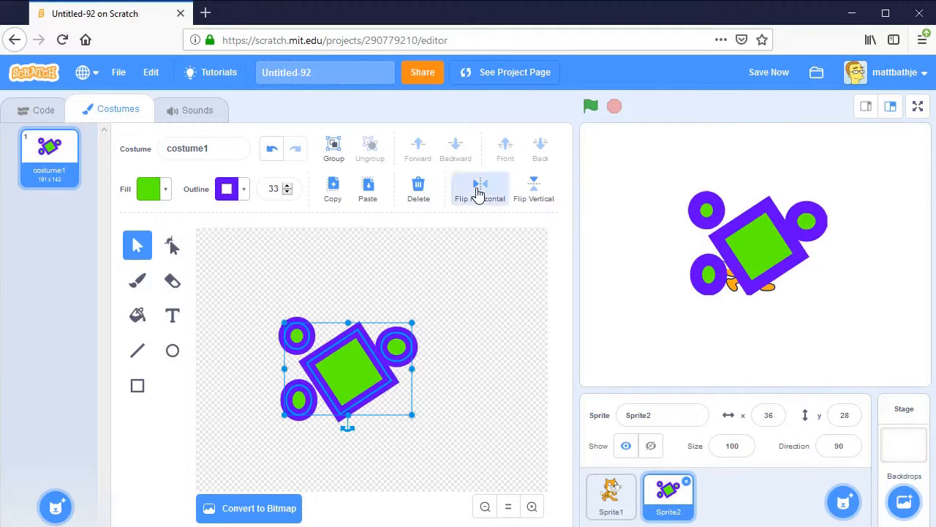
click(477, 192)
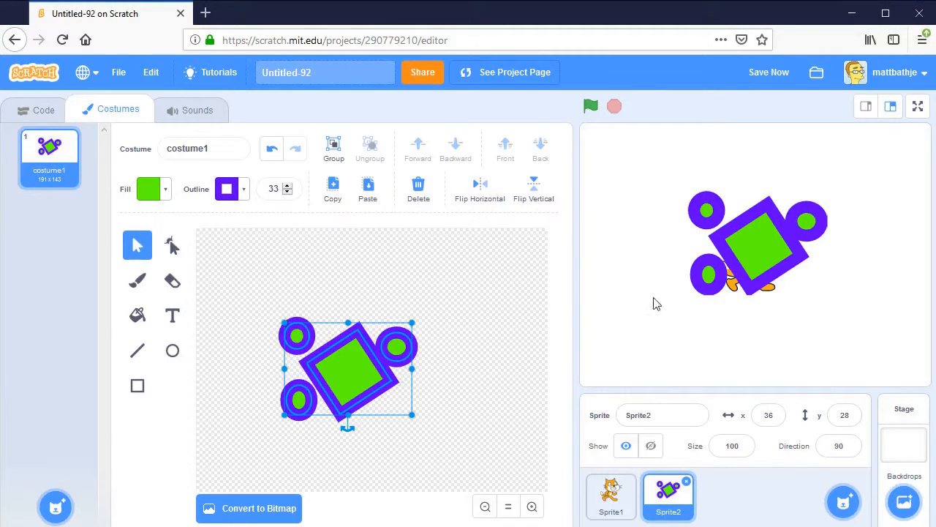
- Flip the selected shapes vertically four times
click(534, 192)
click(534, 192)
click(534, 192)
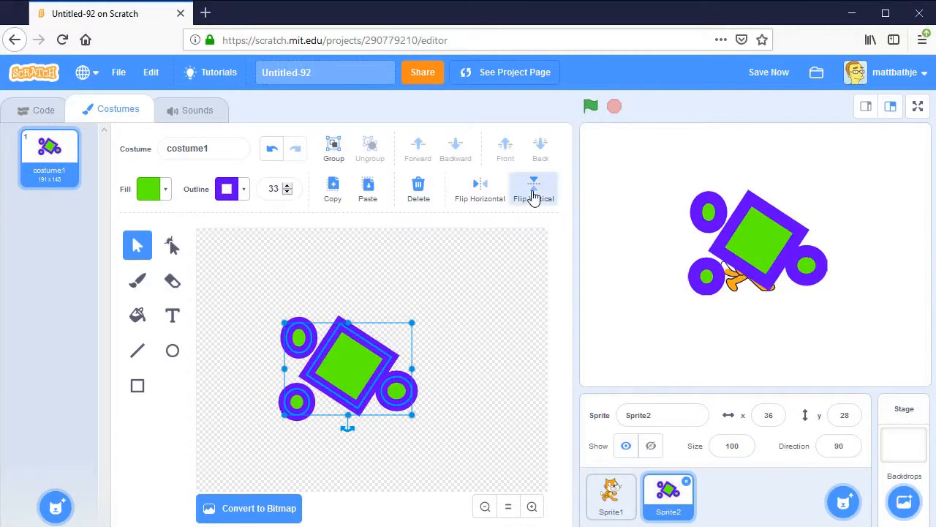
click(534, 193)
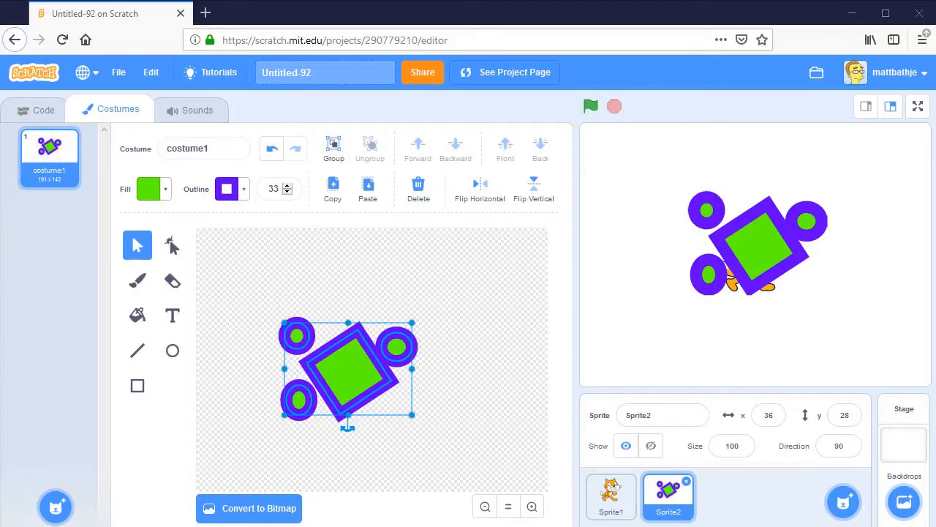
- Select the square together with the right circle and the upper left circle, and group the three shapes
click(504, 370)
click(397, 345)
shift+click(352, 384)
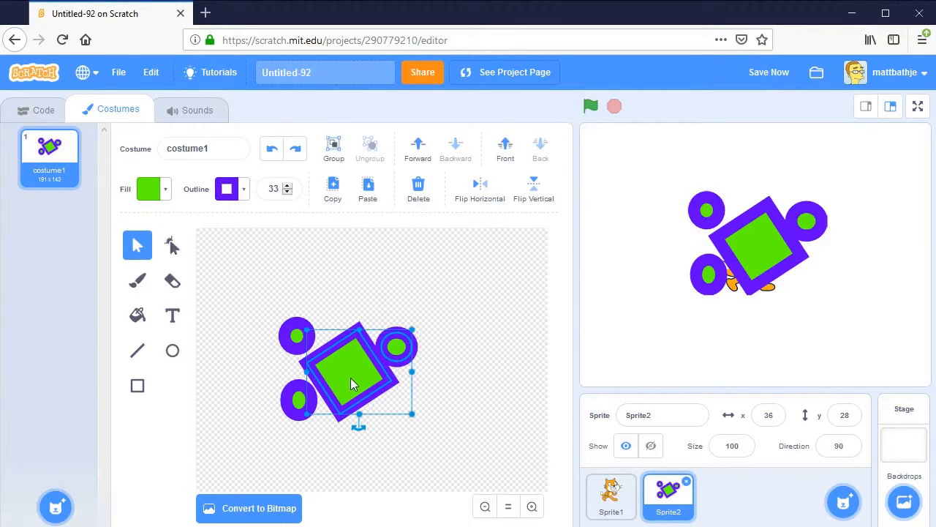
shift+click(296, 335)
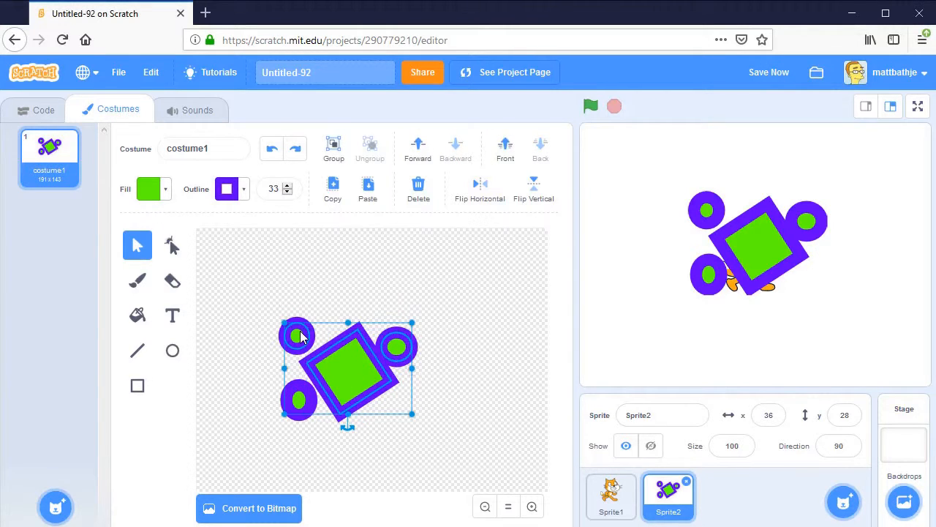
click(333, 157)
- Move the group of three shapes around the canvas, placing it above and slightly right of the ungrouped circle
click(354, 264)
drag(362, 358, 444, 323)
click(342, 346)
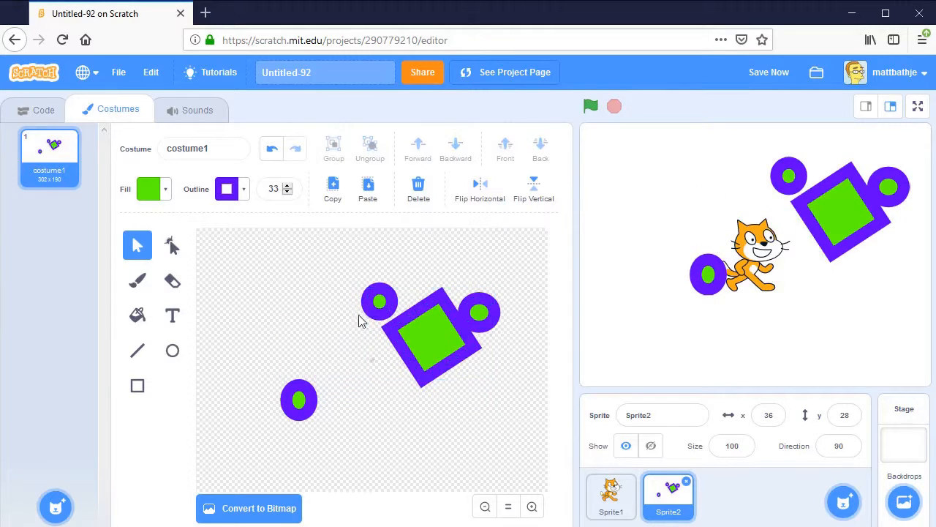
drag(384, 314, 281, 309)
drag(347, 327, 391, 316)
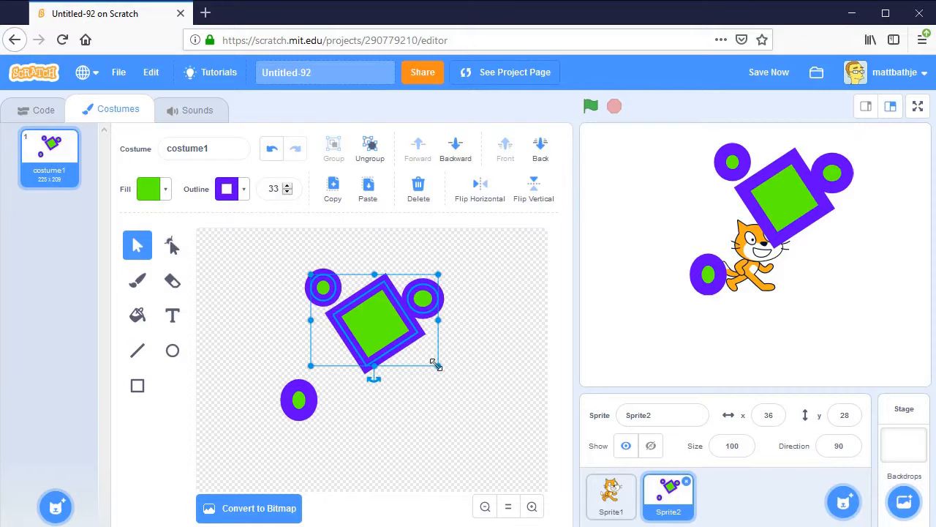
- Enlarge the group from its lower right corner and rotate it clockwise
drag(437, 365, 485, 411)
drag(404, 425, 344, 423)
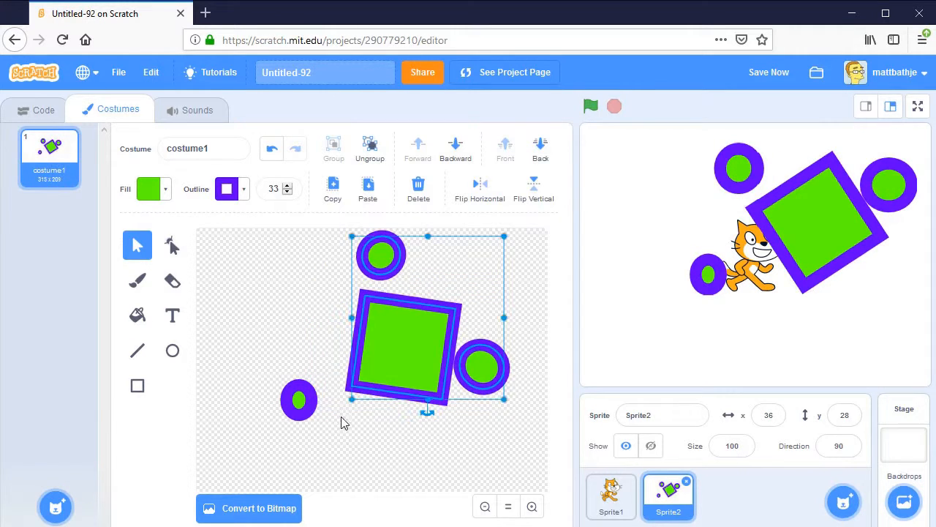
- Ungroup the square and two circles, and move the square and the upper circle individually
click(371, 154)
click(288, 314)
drag(378, 328, 296, 339)
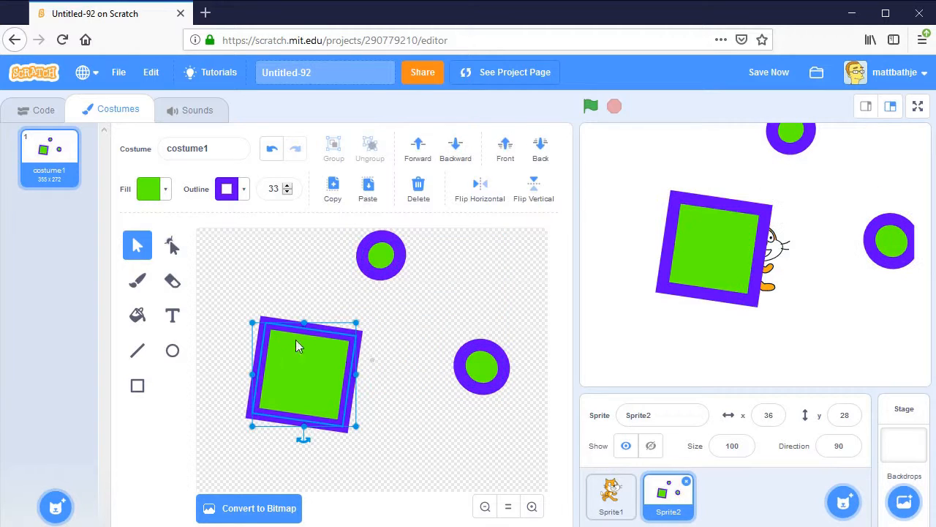
drag(377, 252, 404, 272)
drag(332, 370, 412, 422)
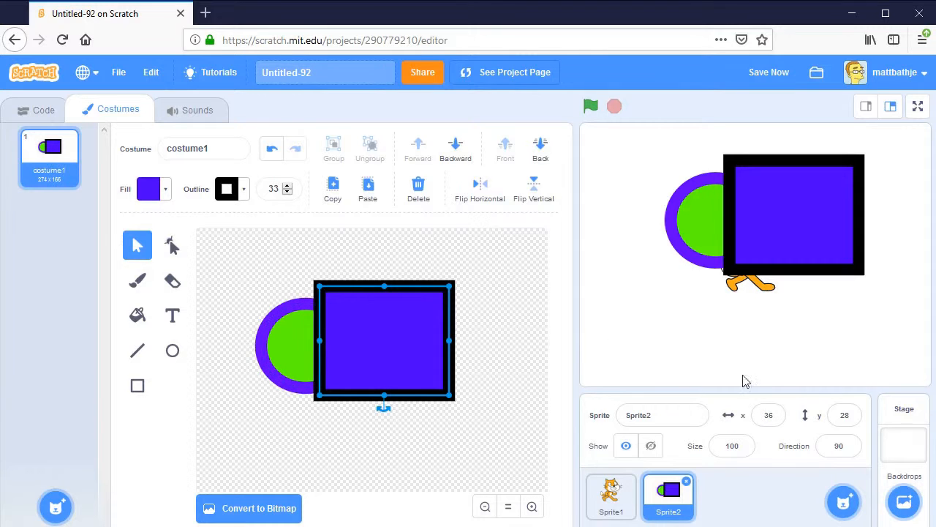
- Send the purple rectangle backward behind the green circle, and send the circle backward behind the rectangle
click(457, 165)
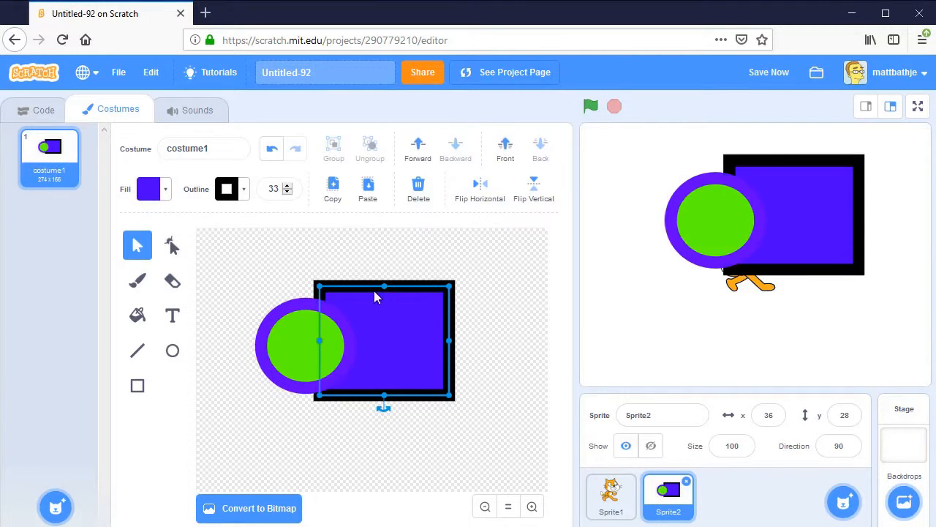
click(306, 359)
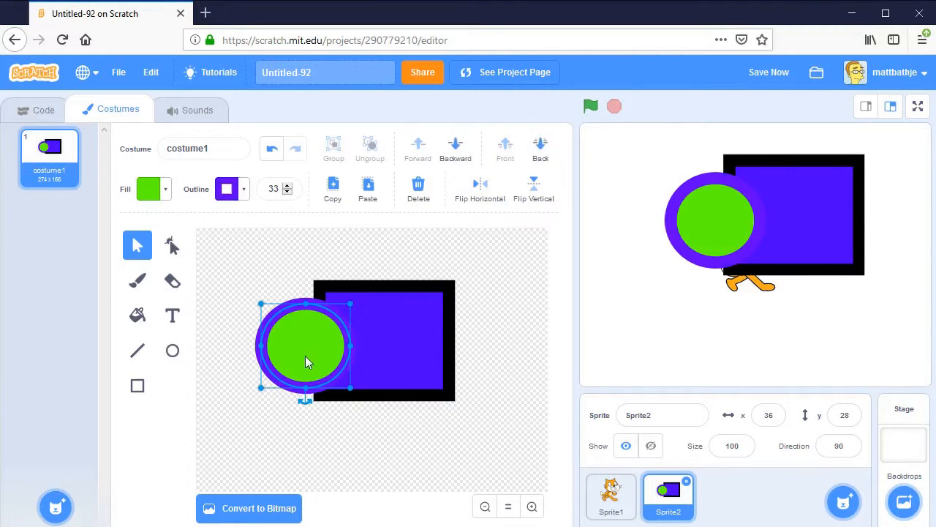
click(456, 151)
- Send the purple rectangle to the back, bring it to the front, and send it to the back again
click(394, 350)
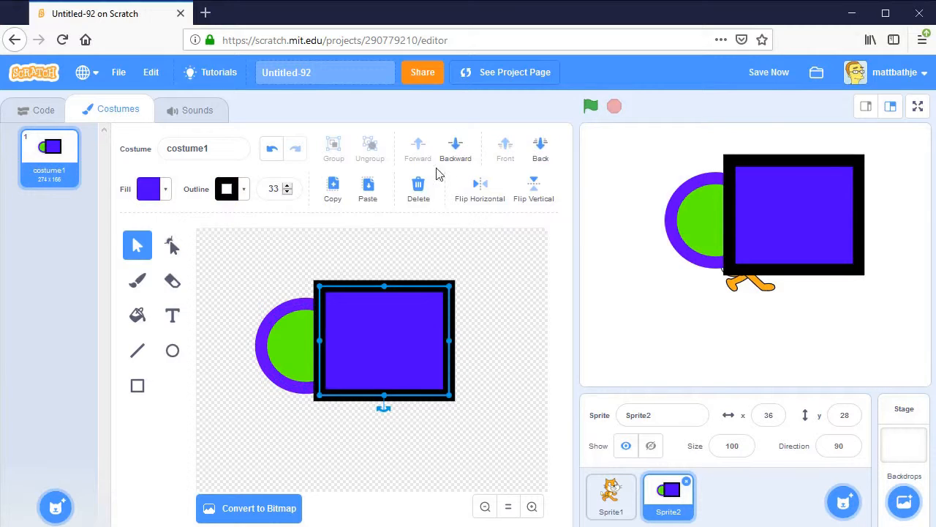
click(540, 153)
click(505, 150)
click(540, 154)
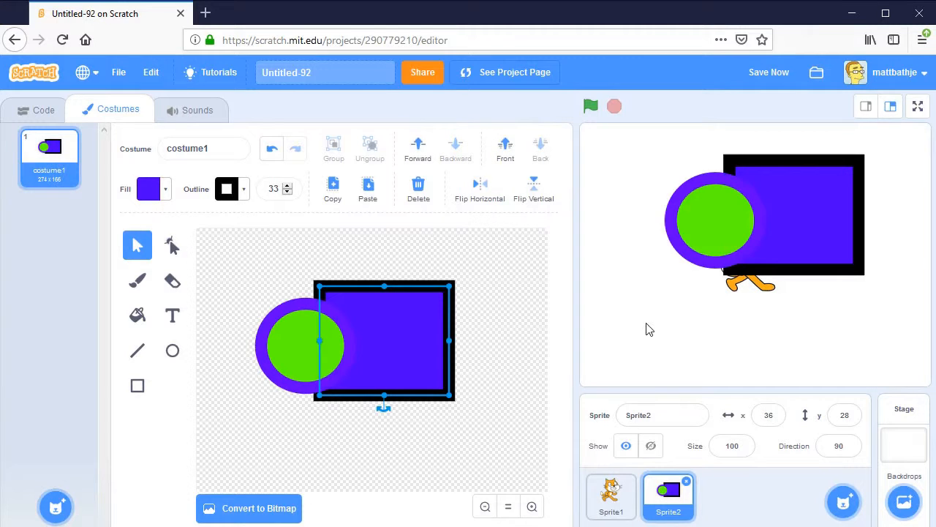
- Draw a small purple rectangle with a black outline below the larger rectangle
key(r)
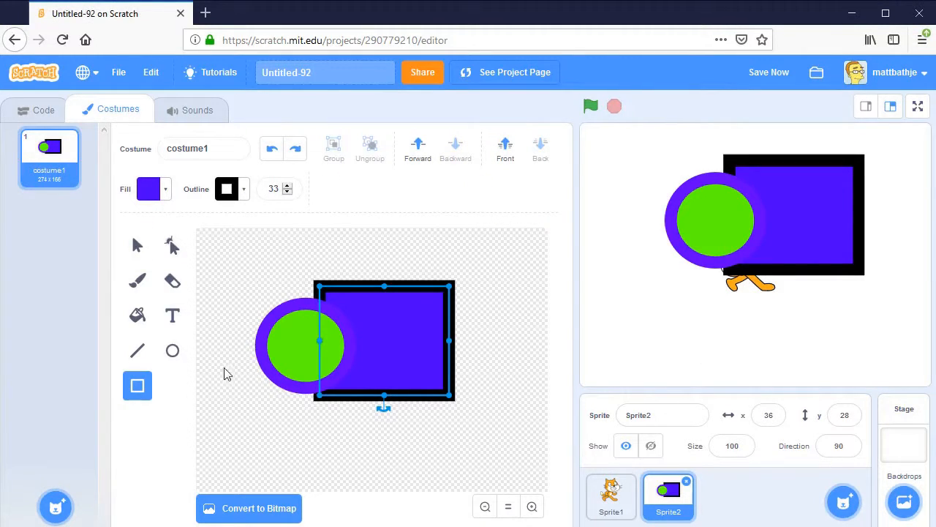
click(330, 432)
drag(329, 432, 401, 463)
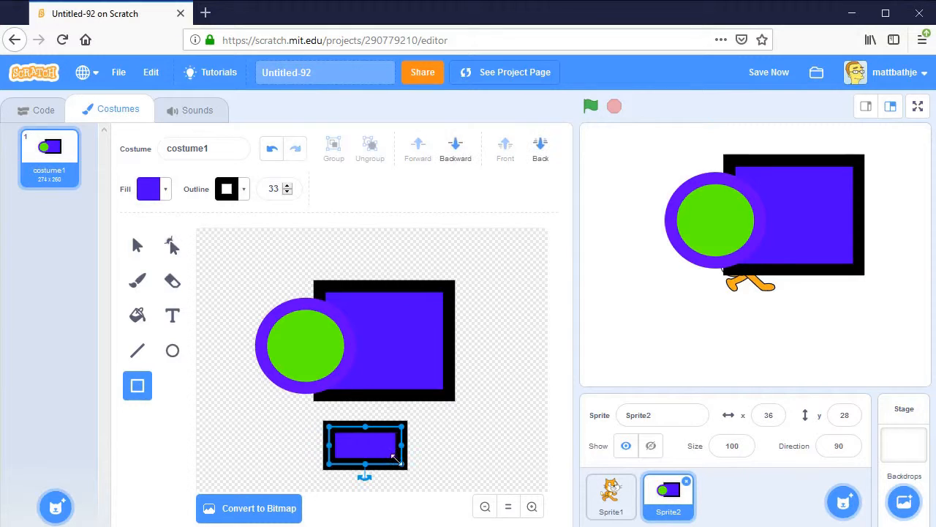
- Select the large and small purple rectangles together and group them
click(137, 247)
shift+click(370, 373)
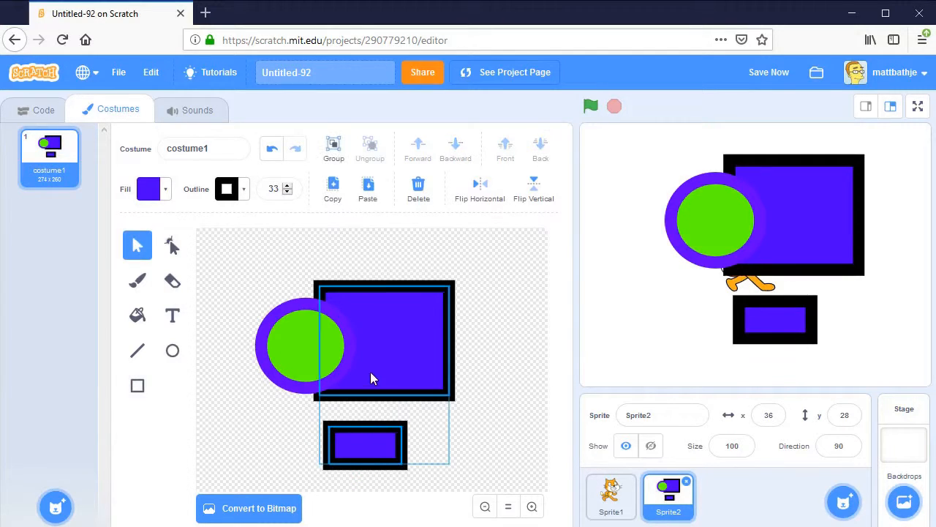
click(333, 148)
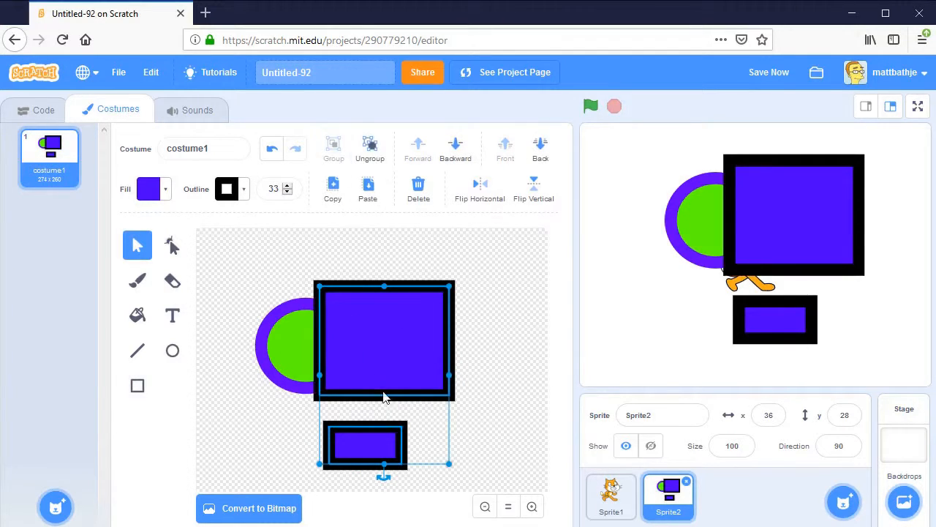
- Move the grouped rectangles up and to the right, and move the green circle down and right so it overlaps both
drag(424, 373, 475, 356)
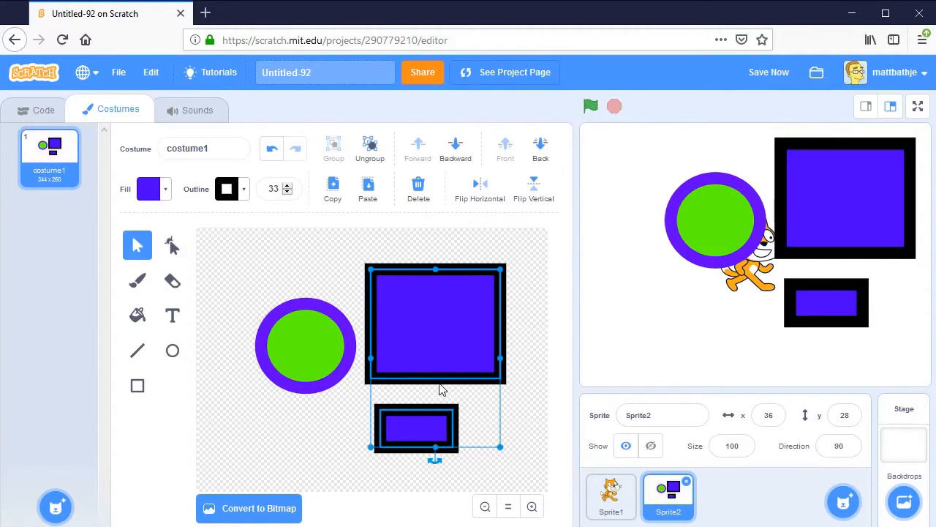
drag(316, 352, 373, 400)
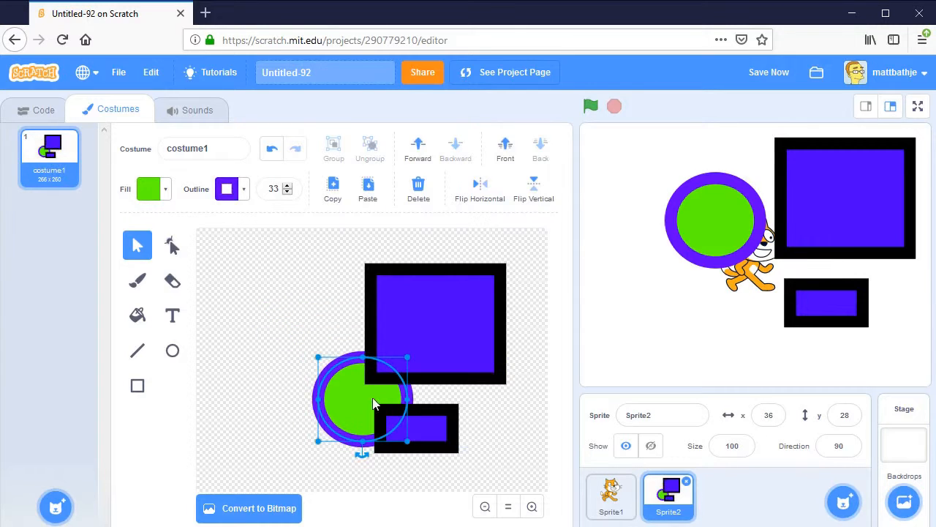
- Move the green circle one layer forward over the rectangles, and one layer backward again
shift+click(432, 428)
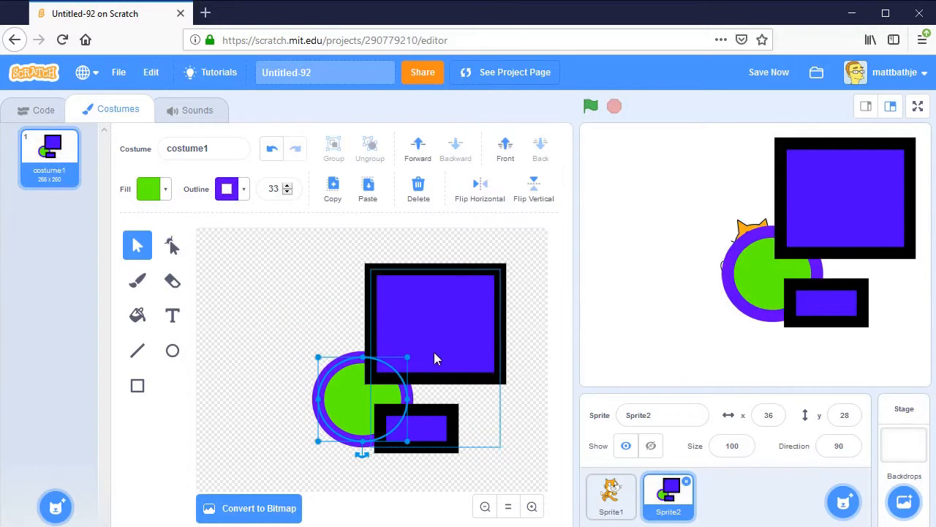
click(417, 152)
click(453, 161)
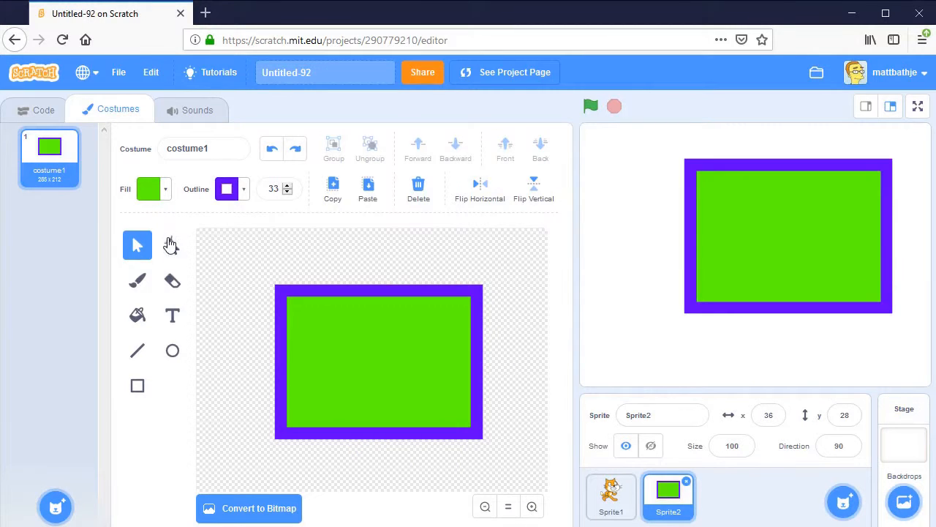
- Reshape the green rectangle's upper edge with two new points, one pulled up and one pulled down, and delete the lower point
click(172, 247)
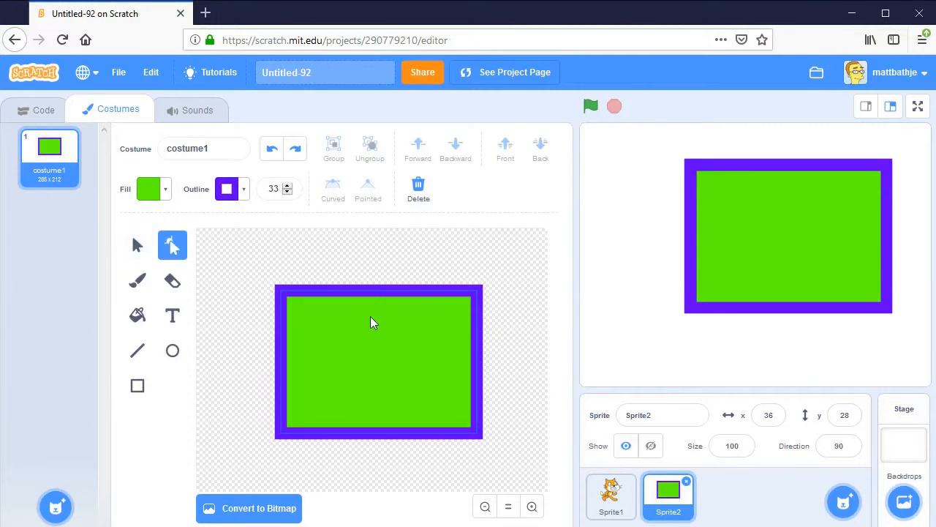
click(315, 296)
drag(411, 295, 414, 240)
drag(333, 272, 389, 360)
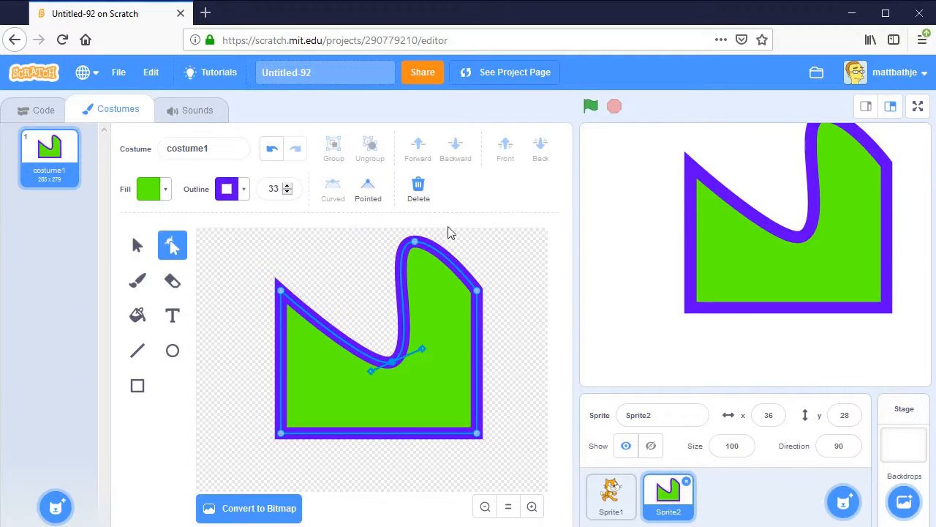
click(419, 190)
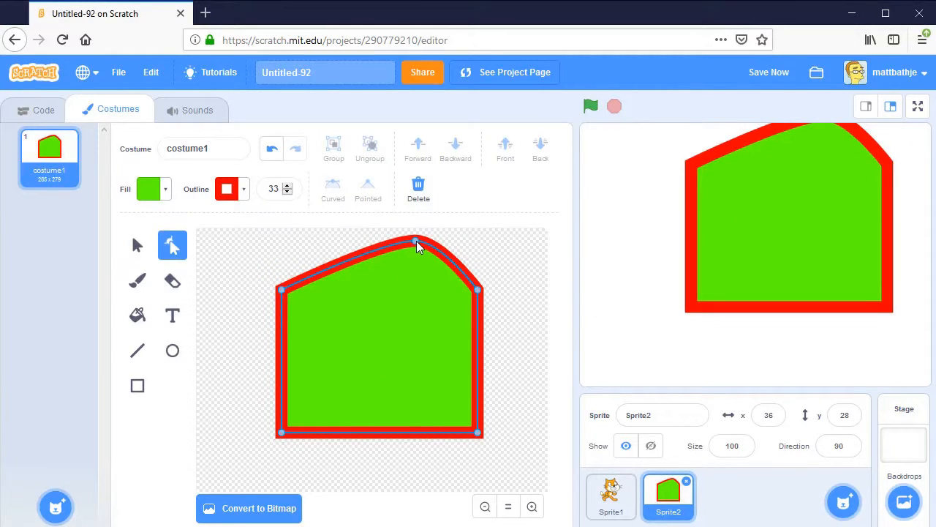
- Bend the upper edge inward with the top point's handle, and switch the lower-left corner to curved and back to pointed
click(414, 241)
drag(381, 239, 459, 380)
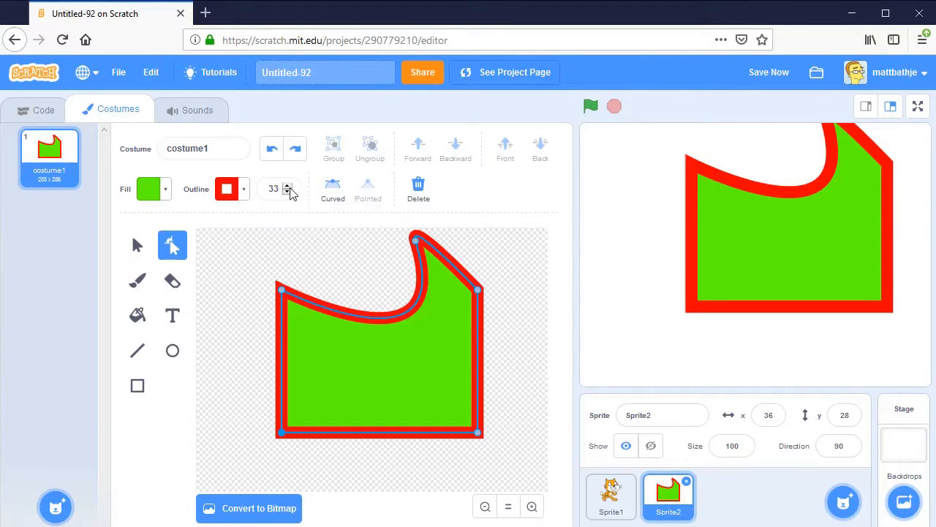
click(332, 186)
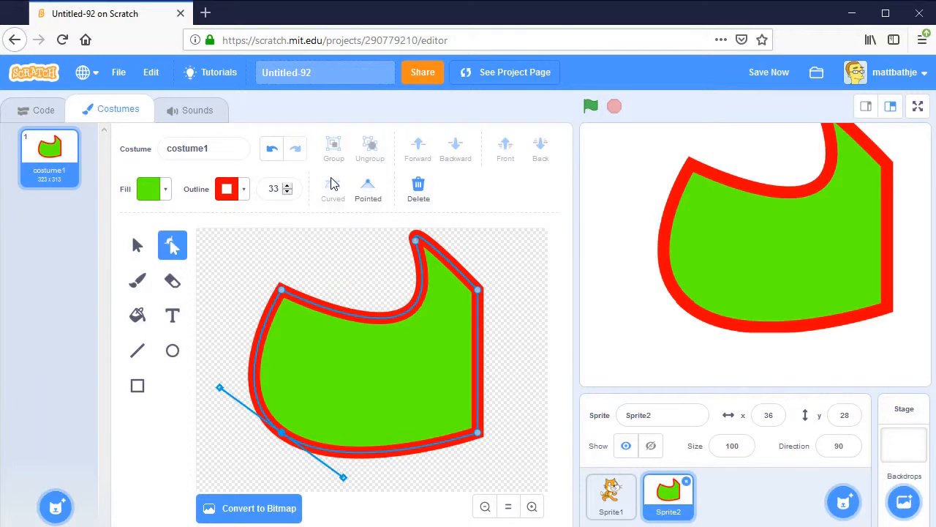
click(369, 187)
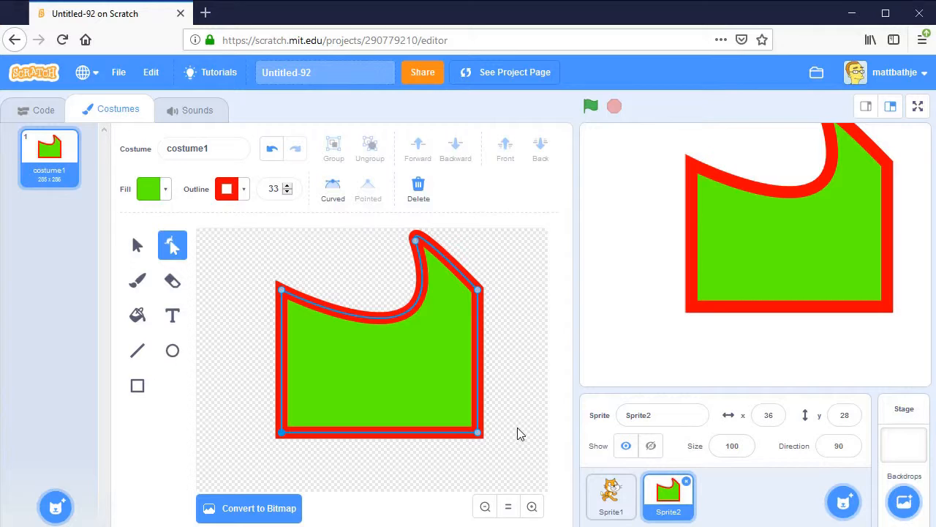
- Zoom in and out on the reshaped green shape, and restore the default zoom
click(531, 507)
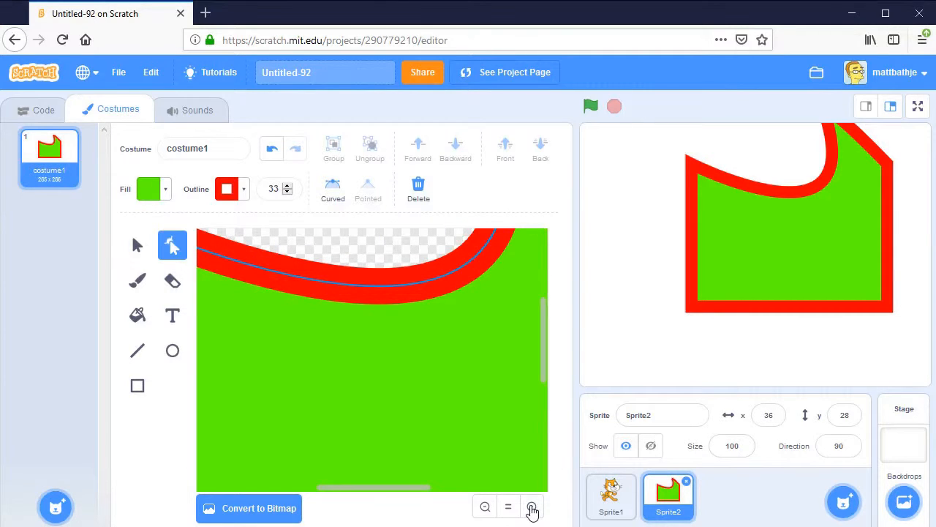
click(485, 506)
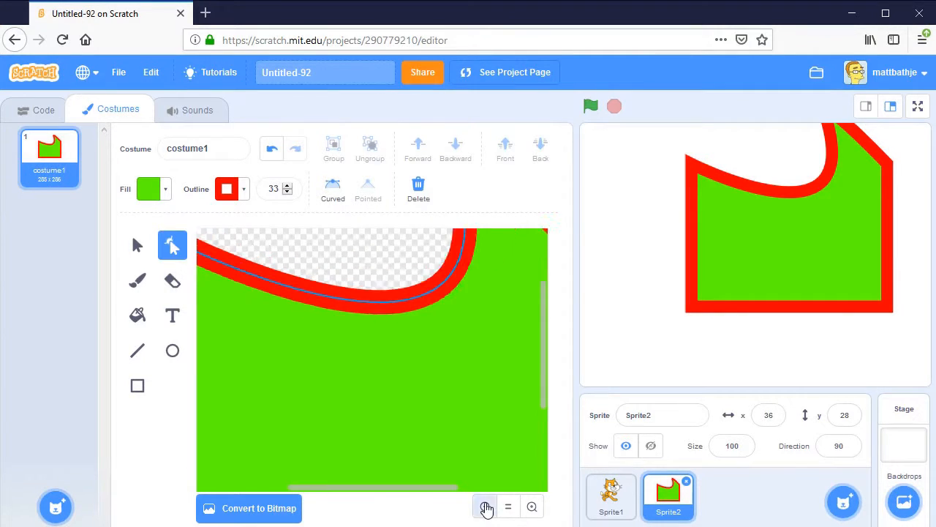
click(485, 507)
click(532, 506)
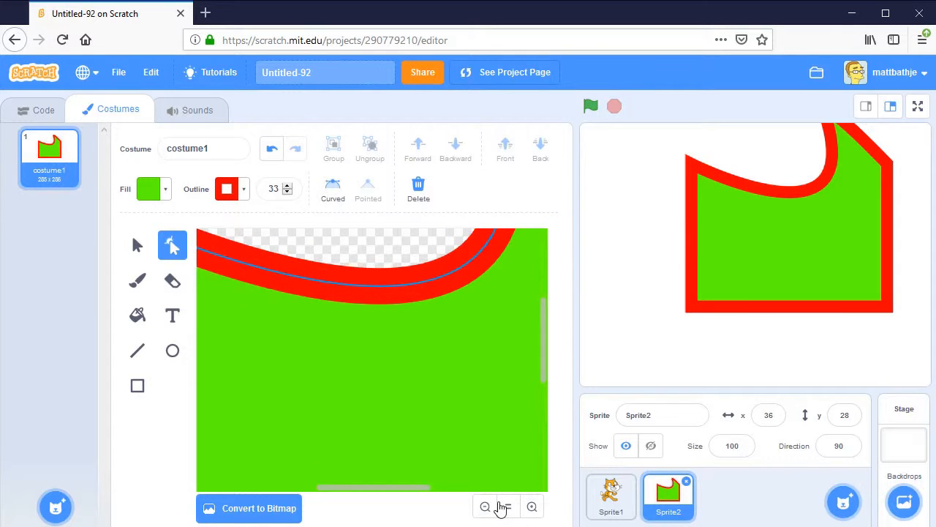
click(503, 506)
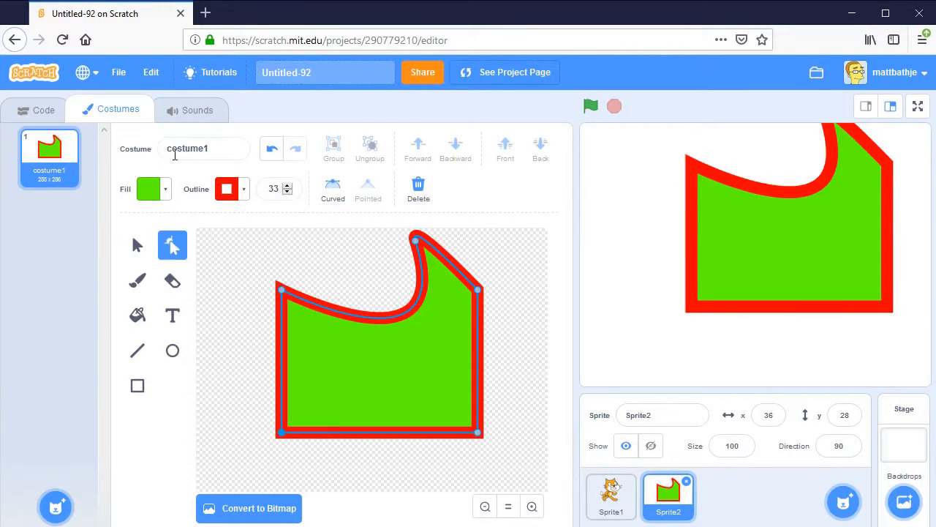
- Undo the last two changes to the lower-left corner, redo both, and undo them again
click(271, 149)
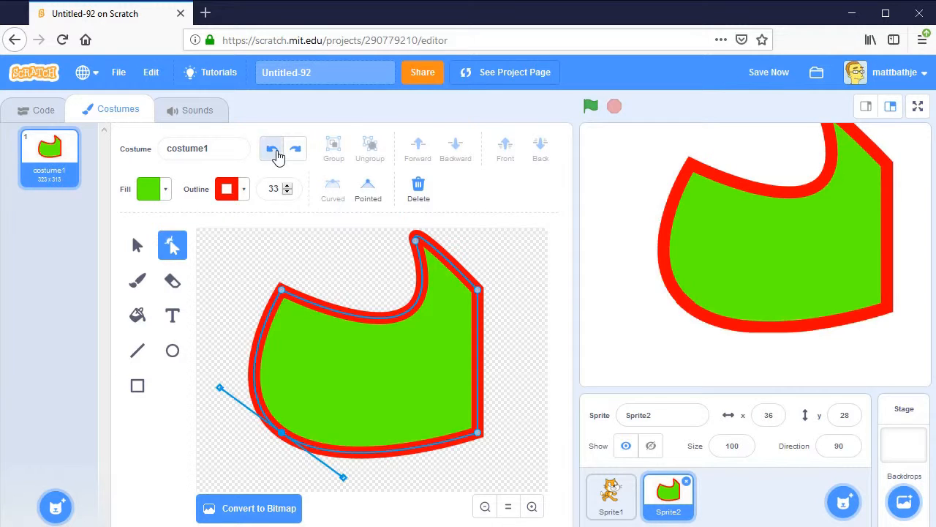
click(273, 149)
click(298, 150)
click(297, 150)
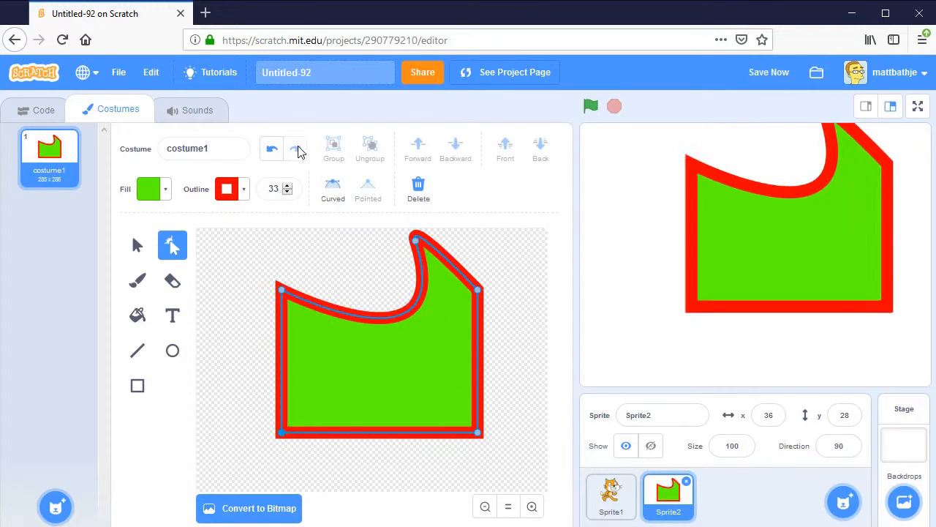
click(270, 149)
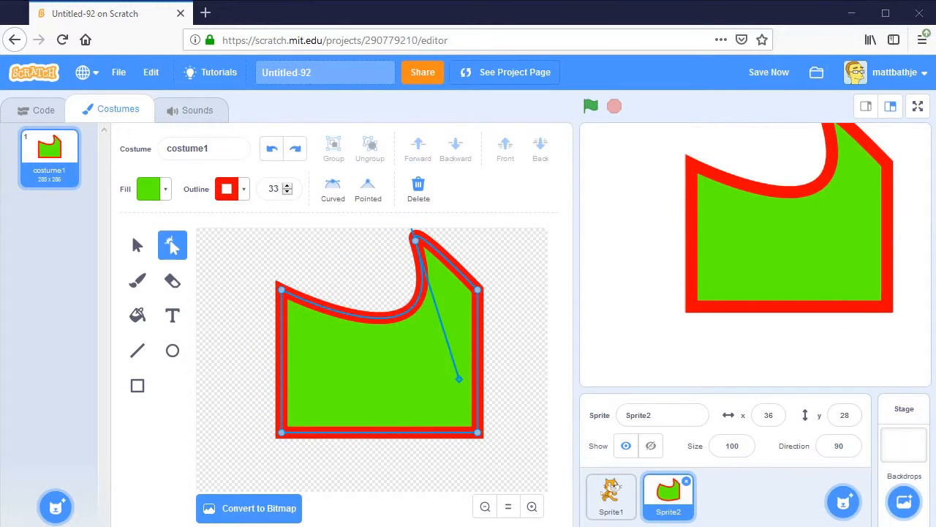
- Convert the costume to bitmap and fill the area around the shape with a green-to-orange horizontal gradient
click(248, 508)
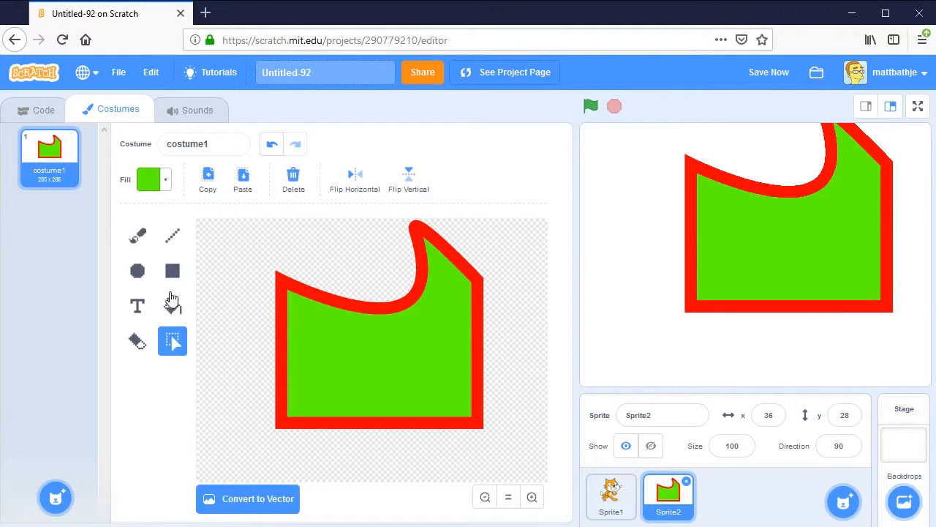
click(172, 308)
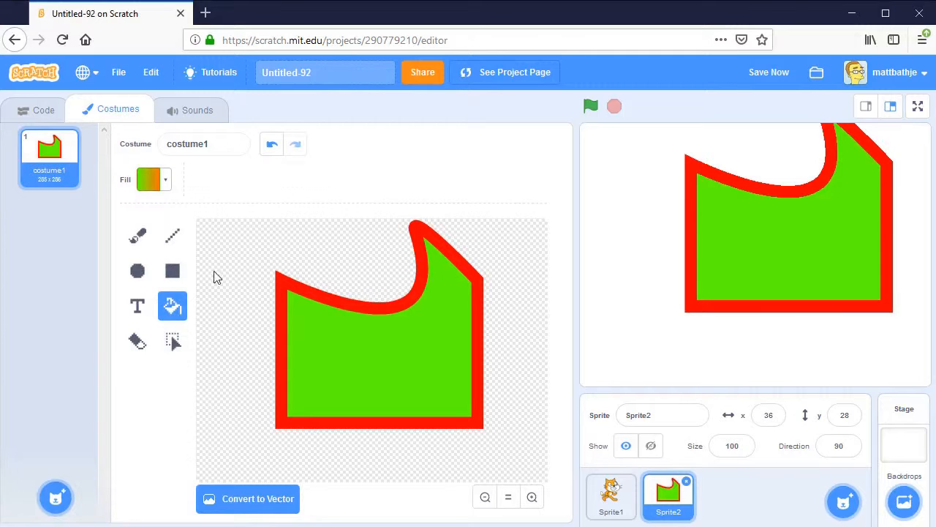
click(242, 304)
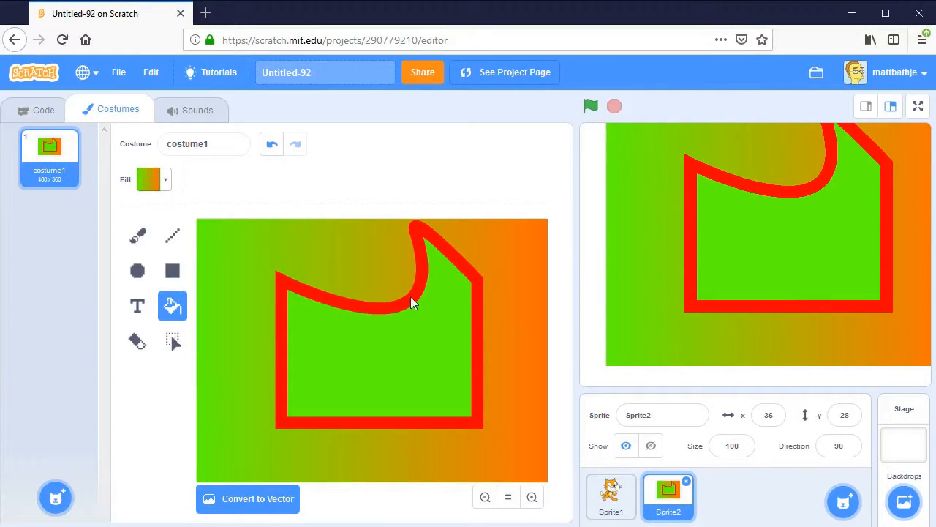
- Select a rectangular area of the bitmap around the shape's upper-left corner, and clear the selection
click(172, 342)
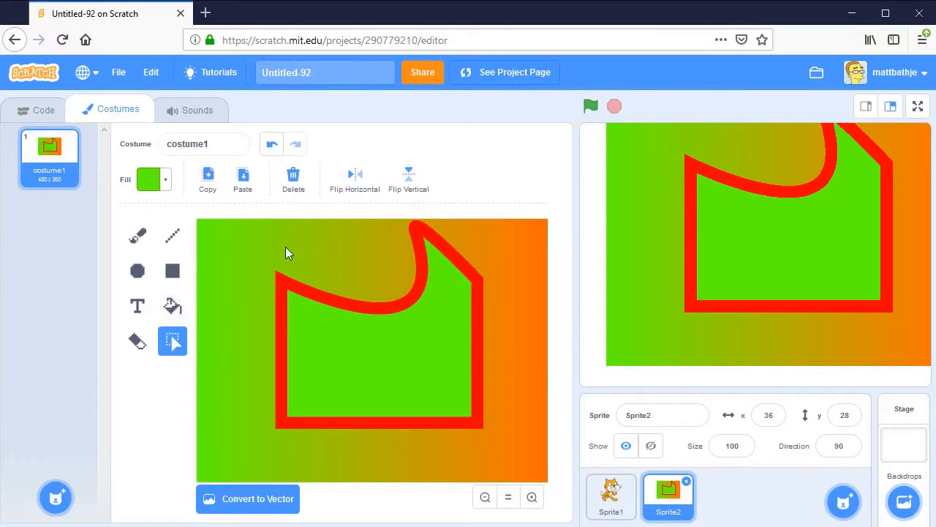
drag(256, 256, 351, 322)
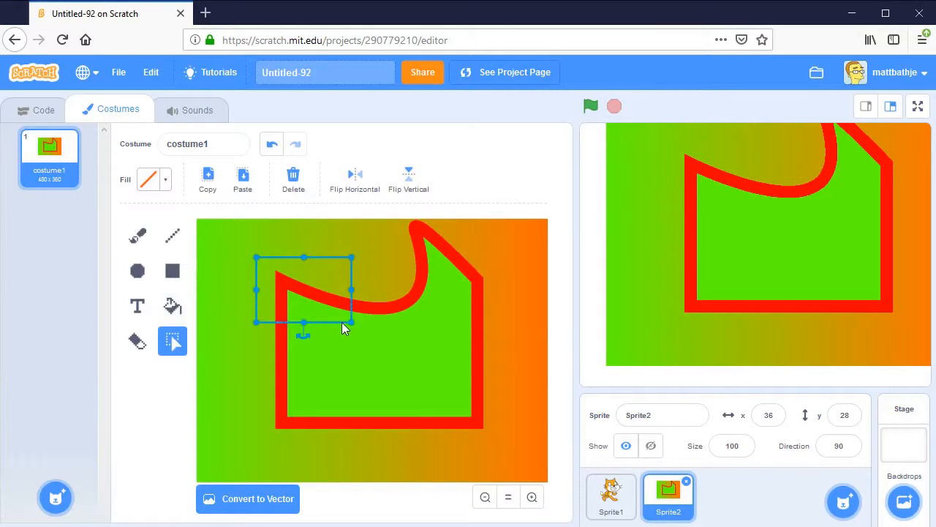
click(402, 305)
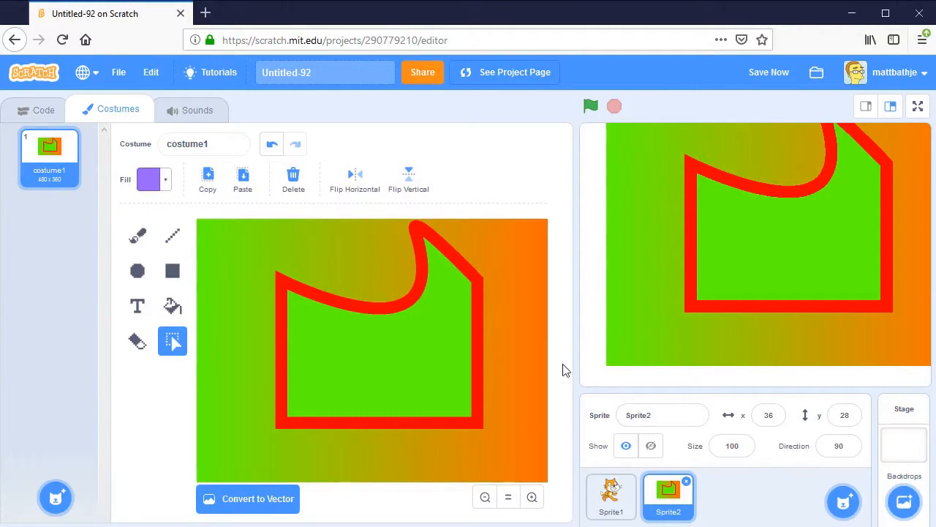
- Draw a filled purple rectangle over the upper-left part of the shape, and remove it
click(174, 271)
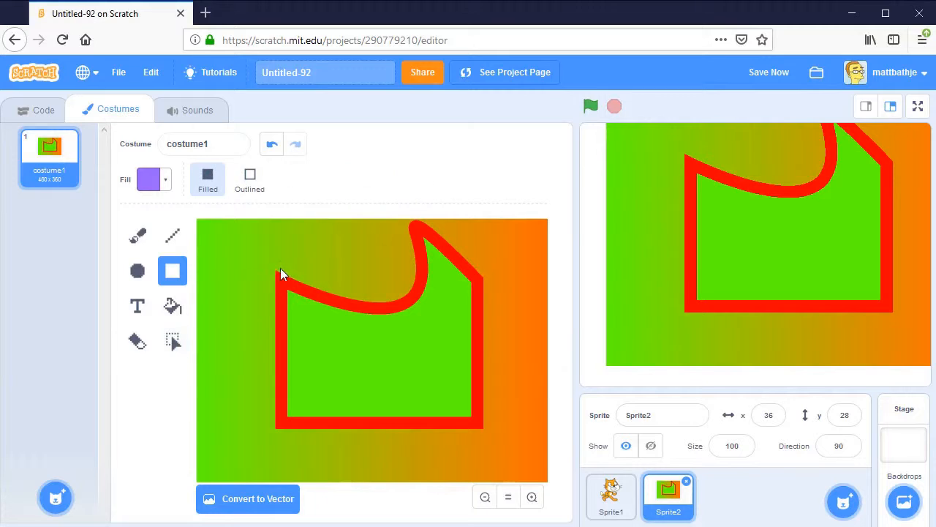
drag(251, 250, 408, 363)
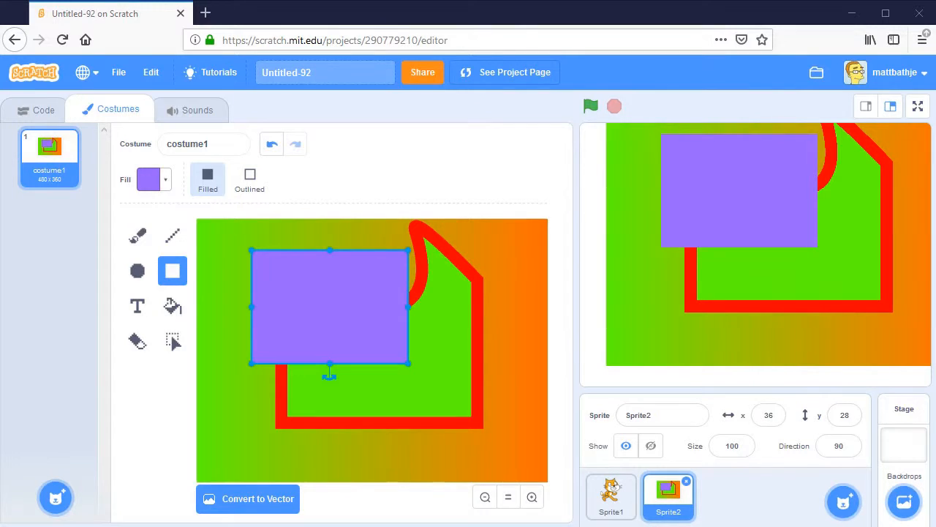
key(ctrl+a)
- Convert the costume back to vector and move the whole image down as a single object
click(286, 497)
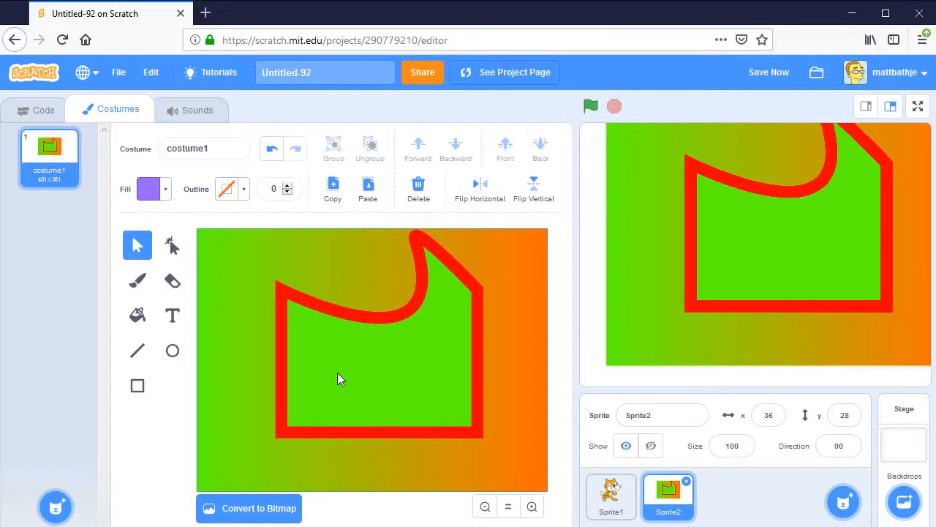
click(532, 506)
click(531, 506)
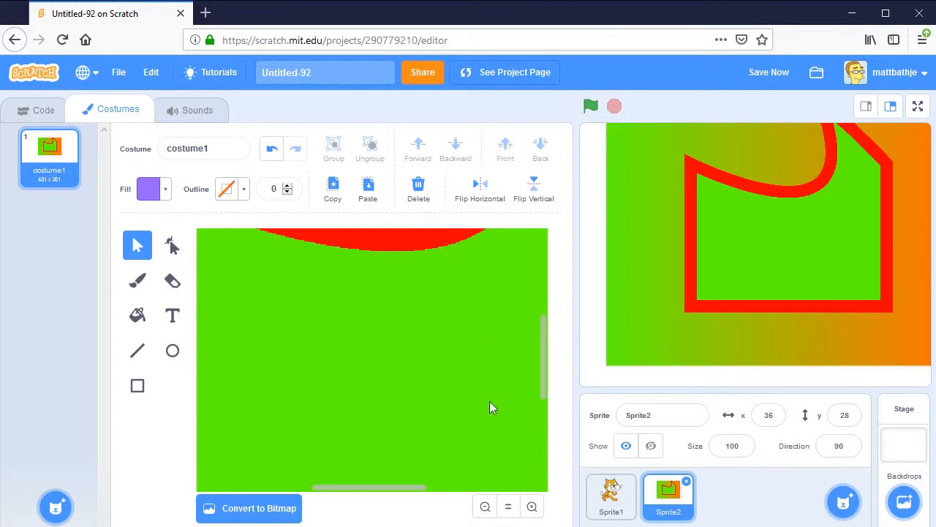
drag(448, 280, 454, 373)
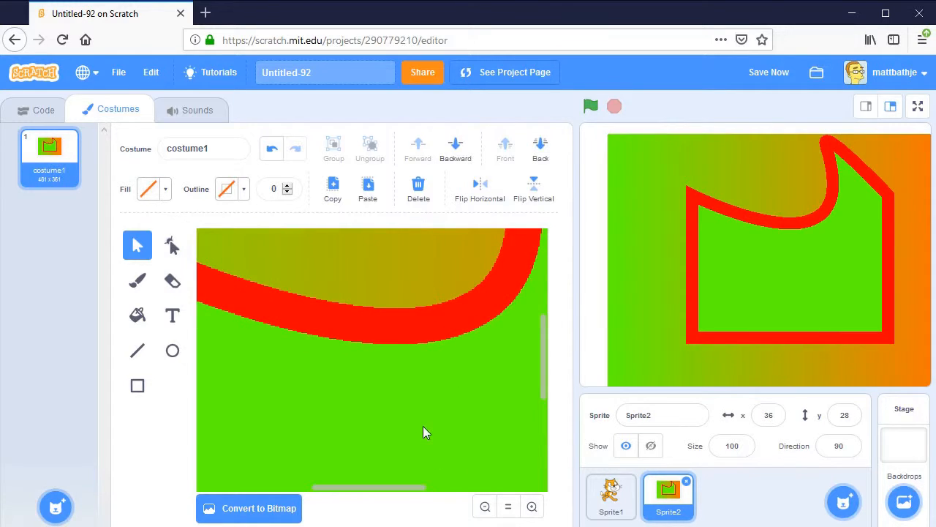